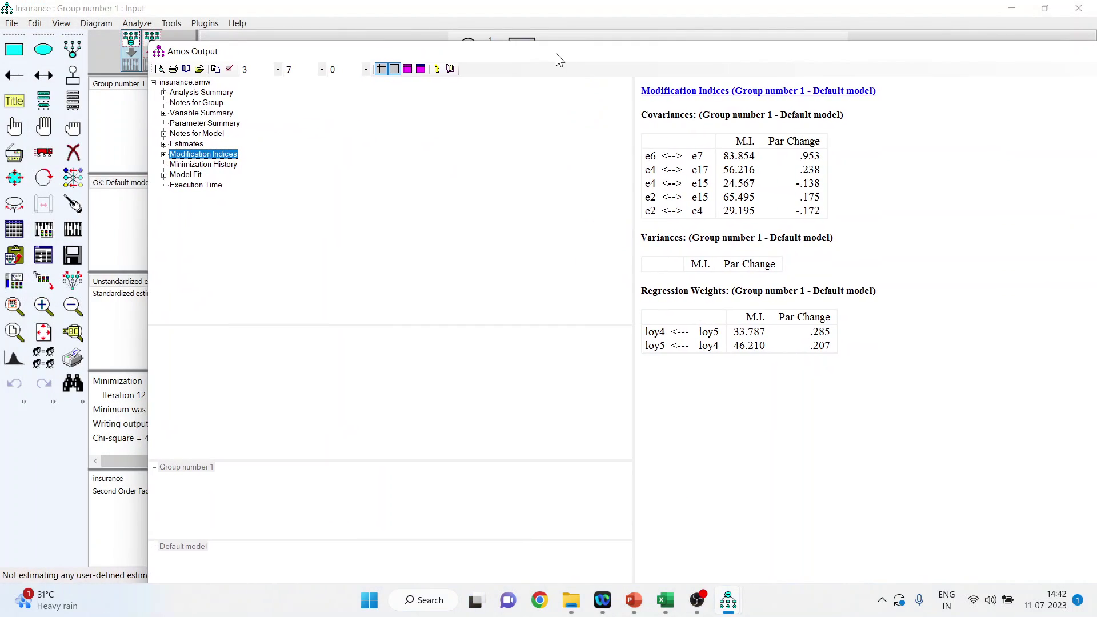
# Step: Shrink the Amos Output window and move it aside so the four-factor path diagram shows
pyautogui.moveTo(154, 46); pyautogui.dragTo(563, 246)
pyautogui.moveTo(932, 270); pyautogui.dragTo(128, 91)
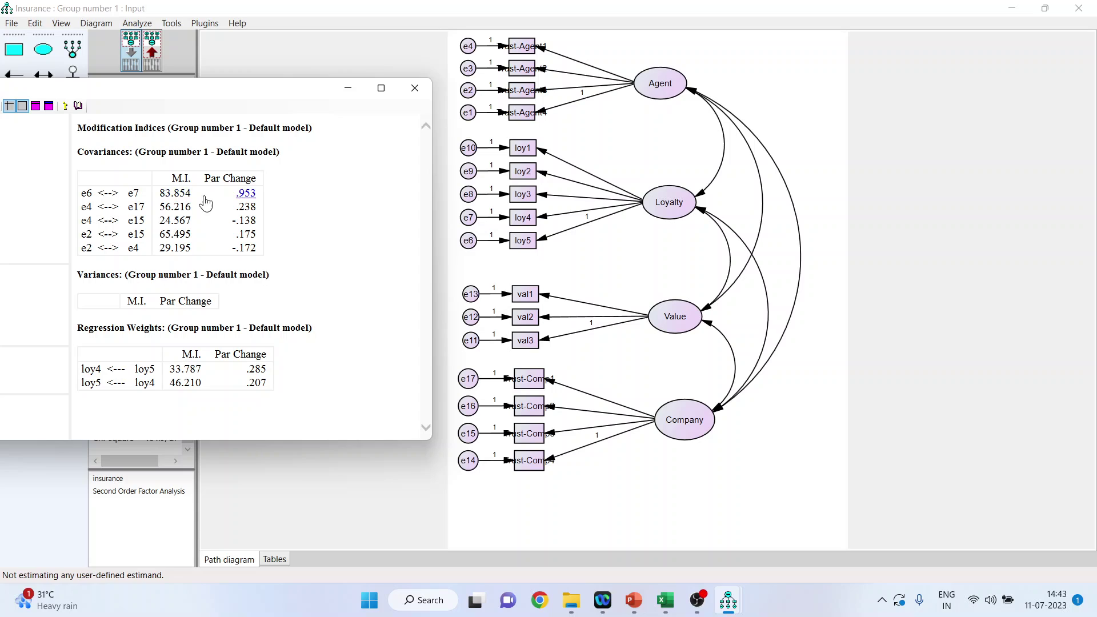
# Step: Close the output, then try and undo covariances between errors e1–e2 and e1–e6
pyautogui.click(414, 88)
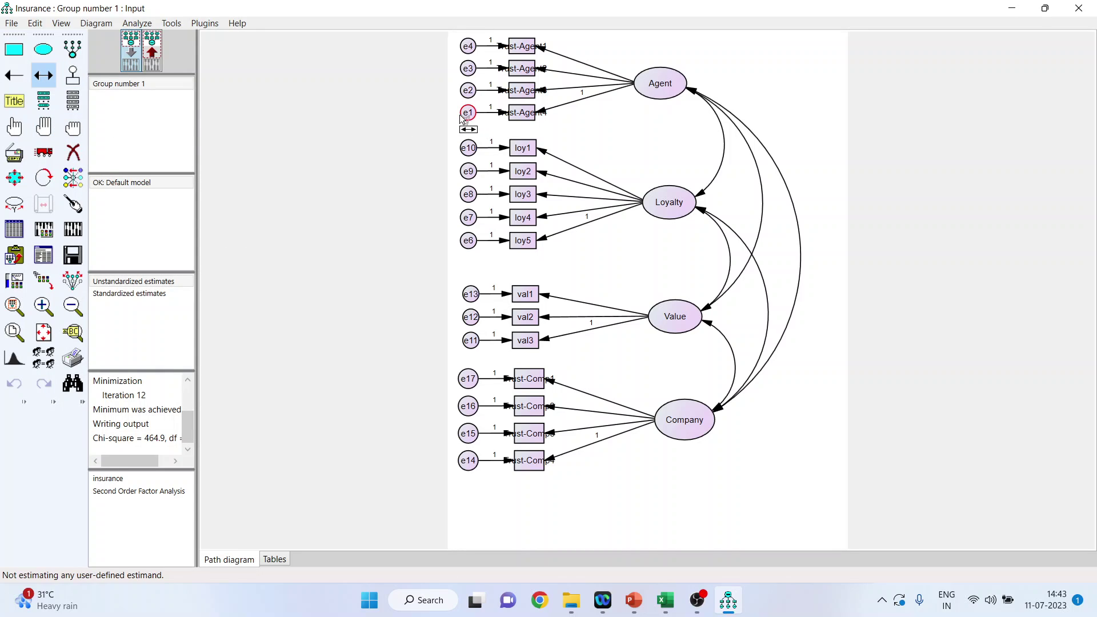
pyautogui.moveTo(461, 117)
pyautogui.mouseDown()
pyautogui.moveTo(454, 104)
pyautogui.moveTo(467, 90)
pyautogui.mouseUp()
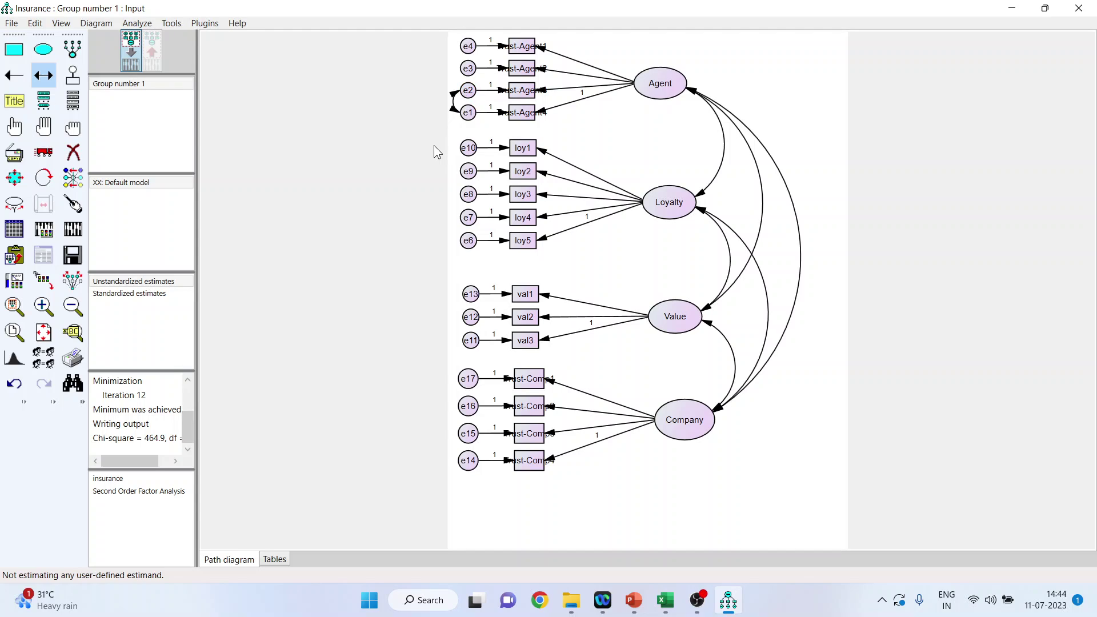
pyautogui.hotkey('ctrl', 'z')
pyautogui.moveTo(469, 112); pyautogui.dragTo(470, 241)
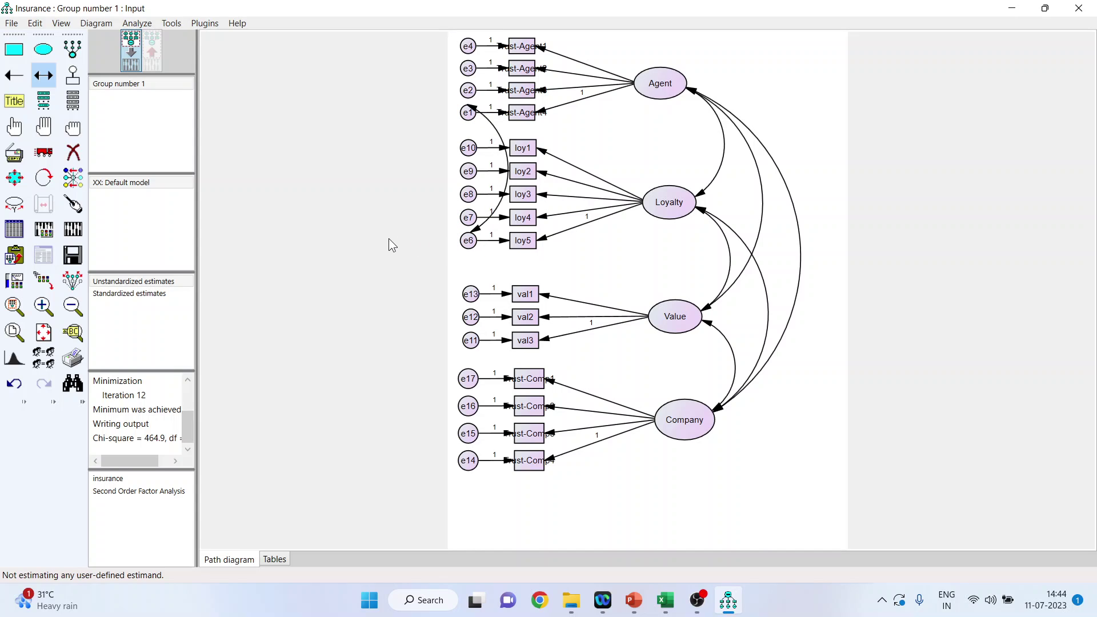
pyautogui.hotkey('ctrl', 'z')
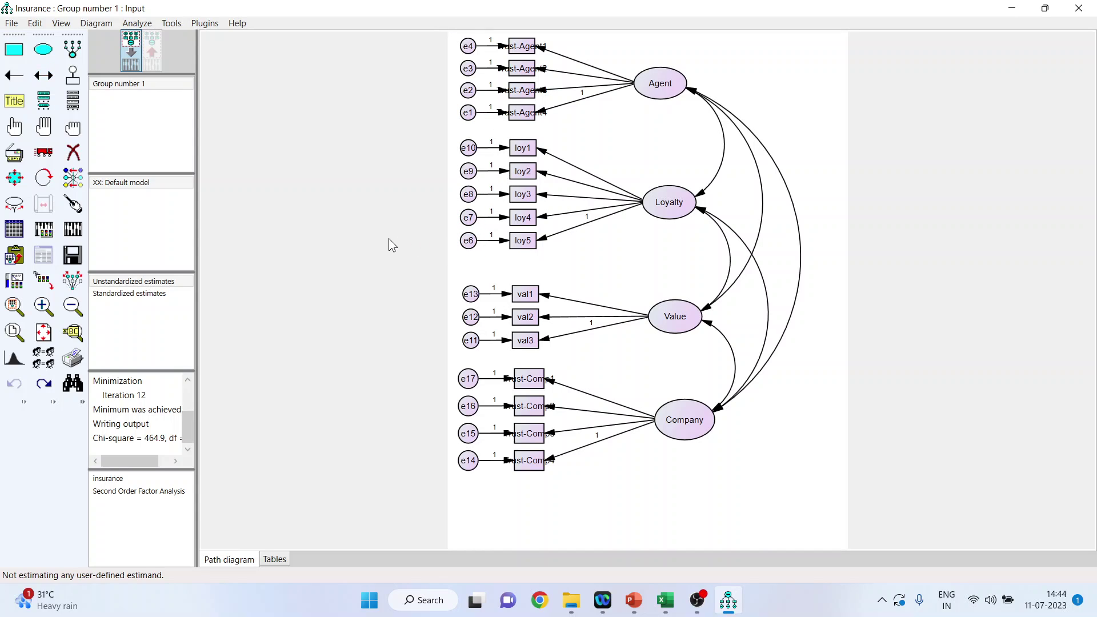
# Step: Draw a trial covariance from e10 toward Loyalty and undo it
pyautogui.click(52, 73)
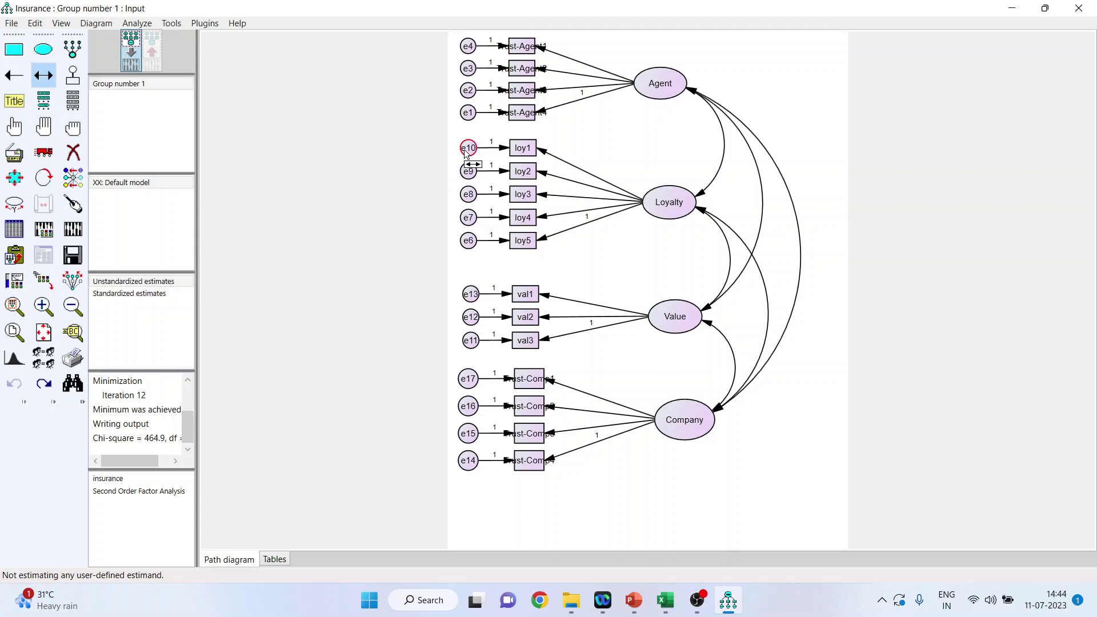
pyautogui.moveTo(468, 148)
pyautogui.mouseDown()
pyautogui.moveTo(663, 167)
pyautogui.moveTo(678, 203)
pyautogui.mouseUp()
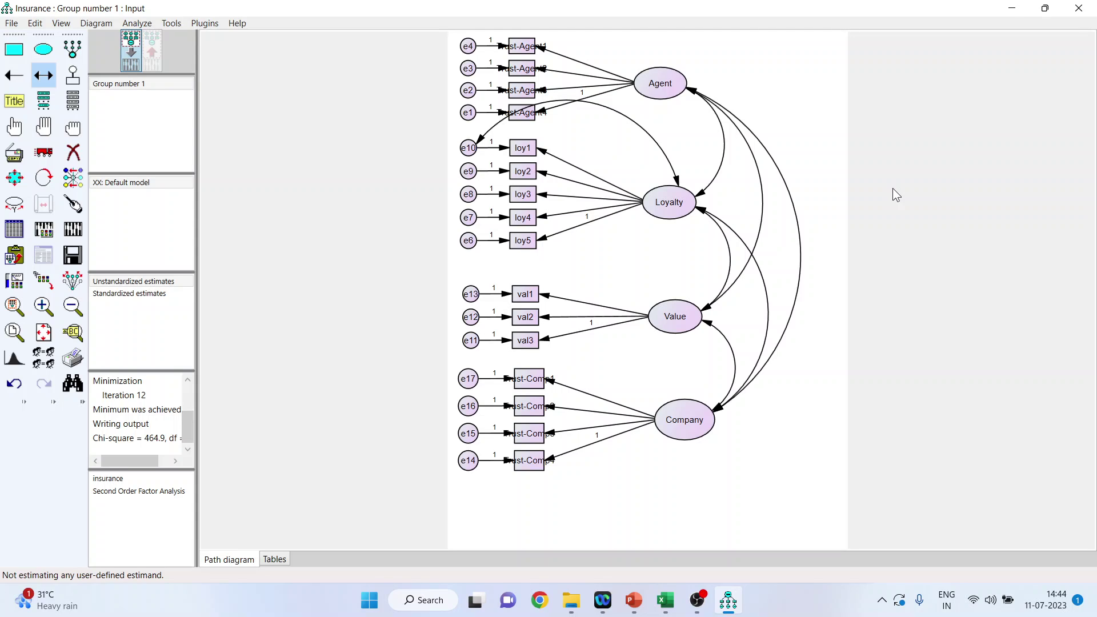
pyautogui.hotkey('ctrl', 'z')
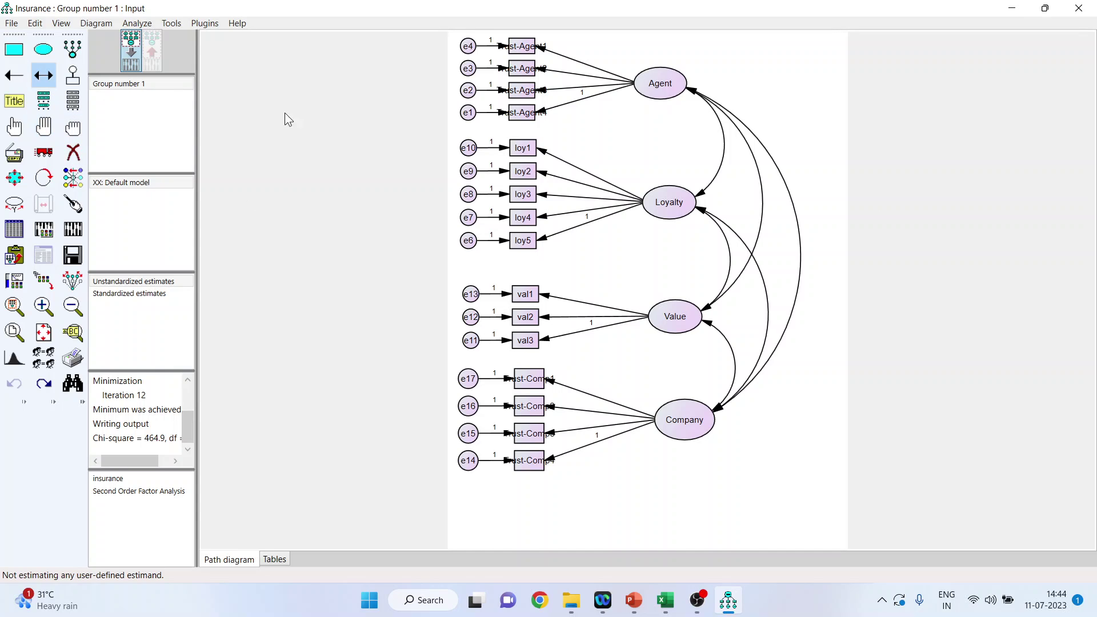
# Step: Link error pairs e4–e3, e10–e9 and e13–e12, then undo the e13–e12 and e10–e9 links
pyautogui.moveTo(469, 48); pyautogui.dragTo(469, 69)
pyautogui.moveTo(468, 148); pyautogui.dragTo(468, 172)
pyautogui.moveTo(470, 294); pyautogui.dragTo(469, 317)
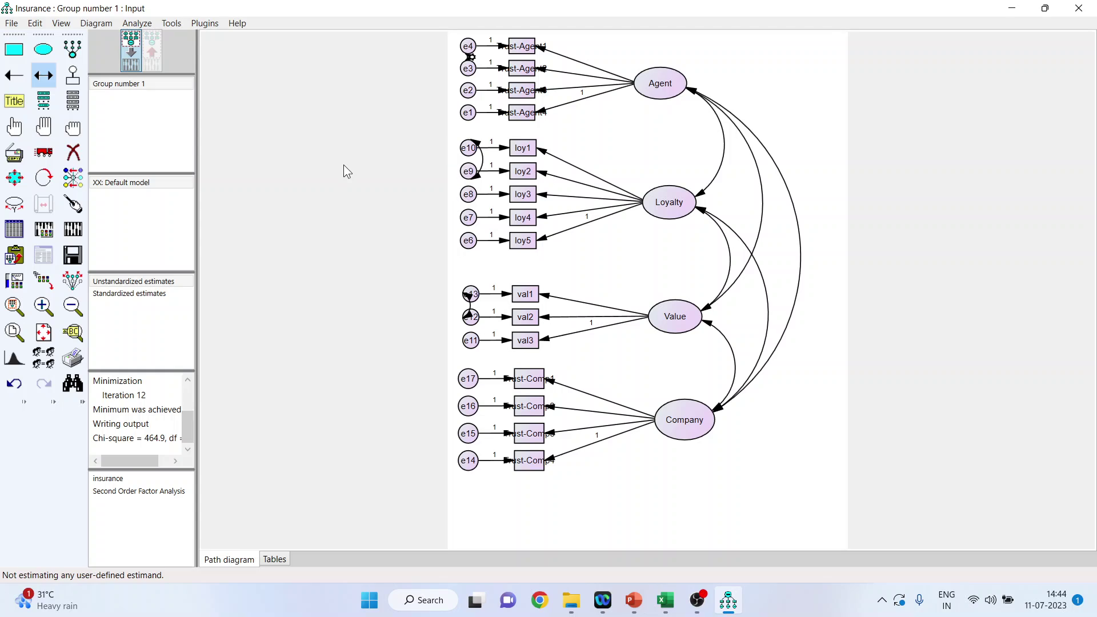
pyautogui.hotkey('ctrl', 'z')
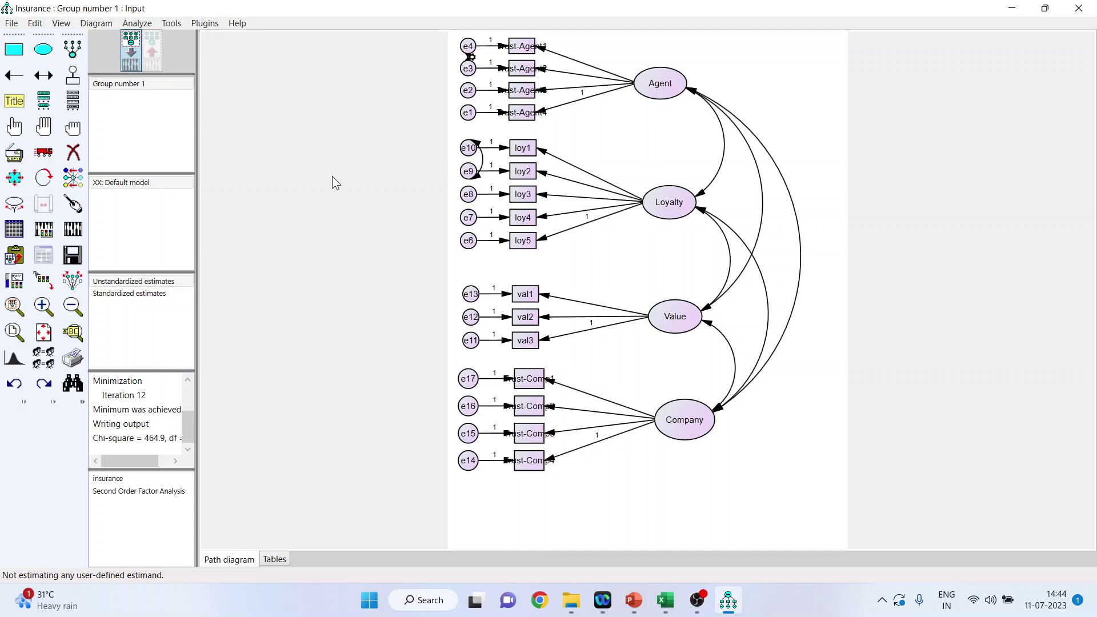
pyautogui.hotkey('ctrl', 'z')
pyautogui.hotkey('ctrl', 'z')
# Step: Calculate estimates and open the maximized text output at Modification Indices
pyautogui.click(65, 232)
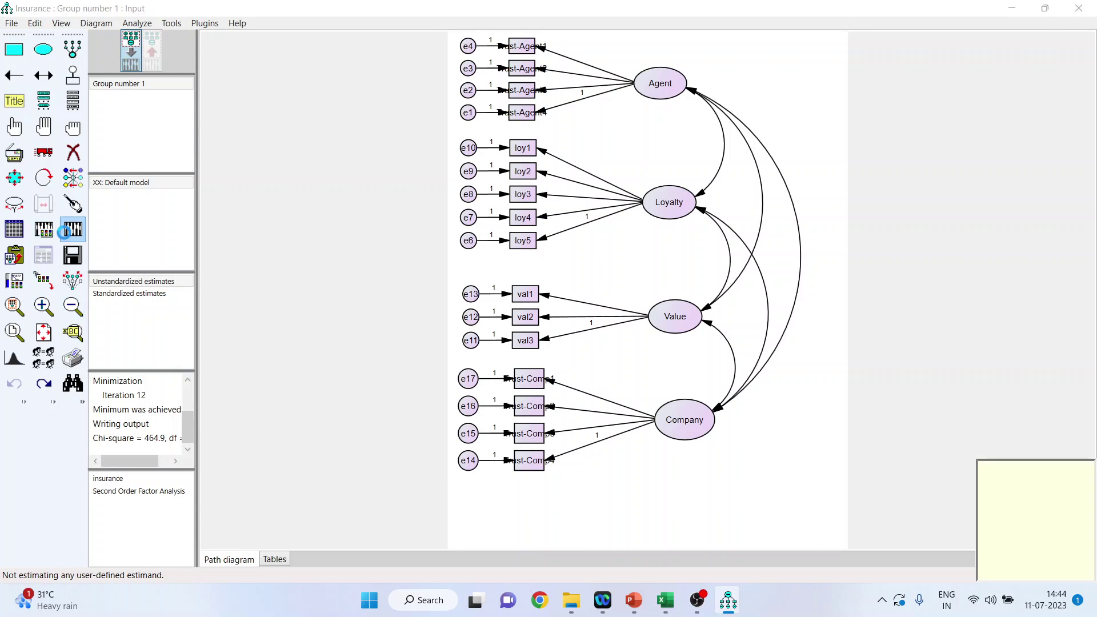
pyautogui.click(44, 255)
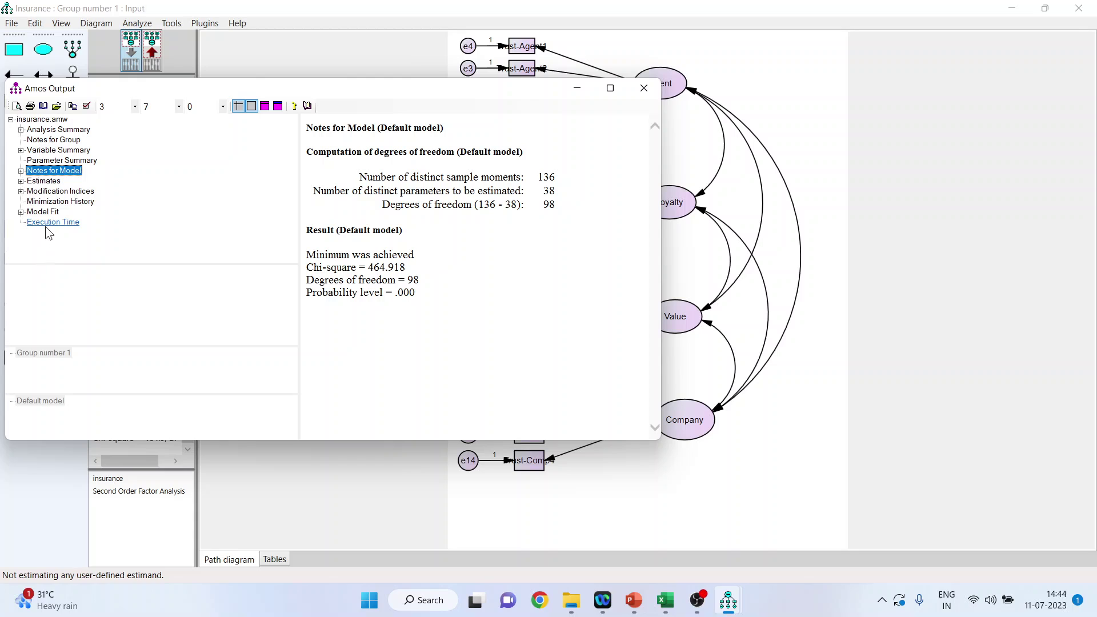
pyautogui.click(58, 191)
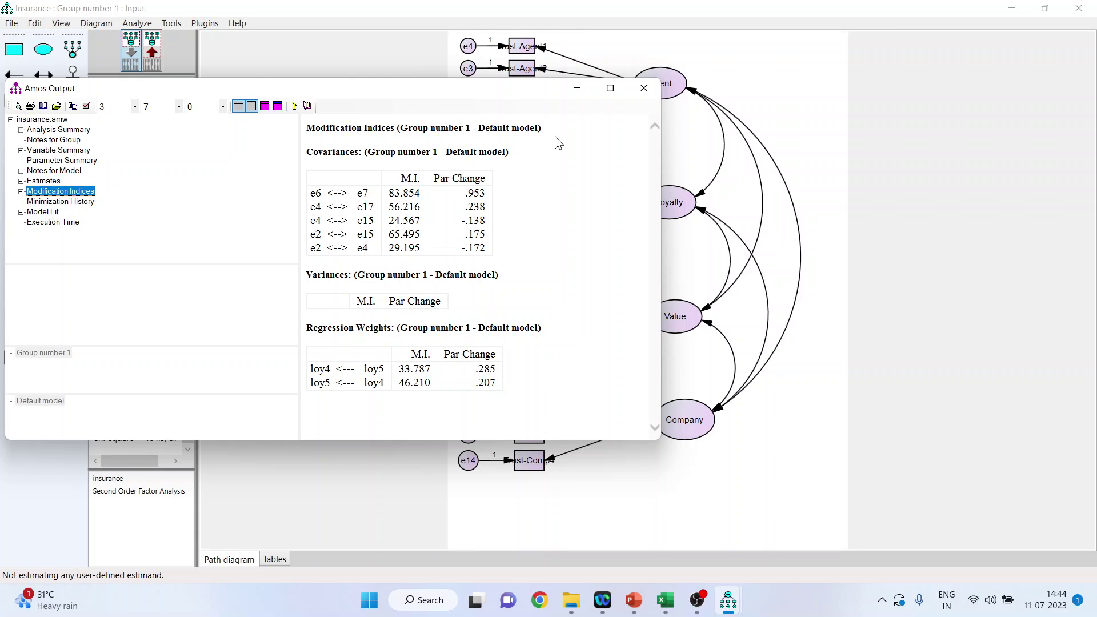
pyautogui.click(611, 88)
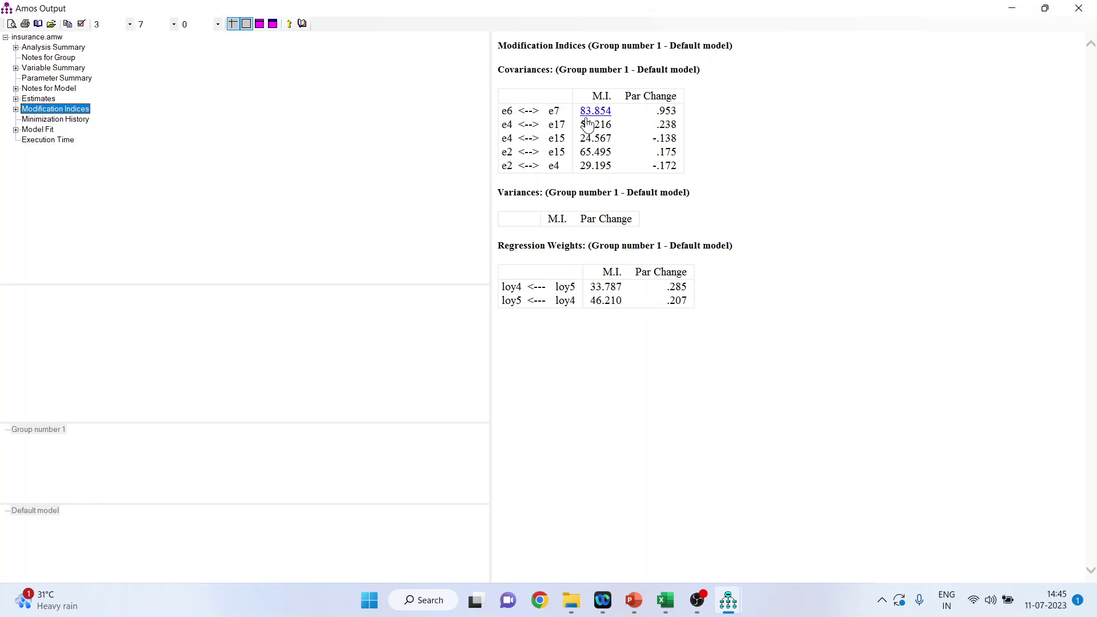
# Step: Review Notes for Model and Modification Indices, then view Model Fit showing CMIN 464.918 on 98 df
pyautogui.click(52, 88)
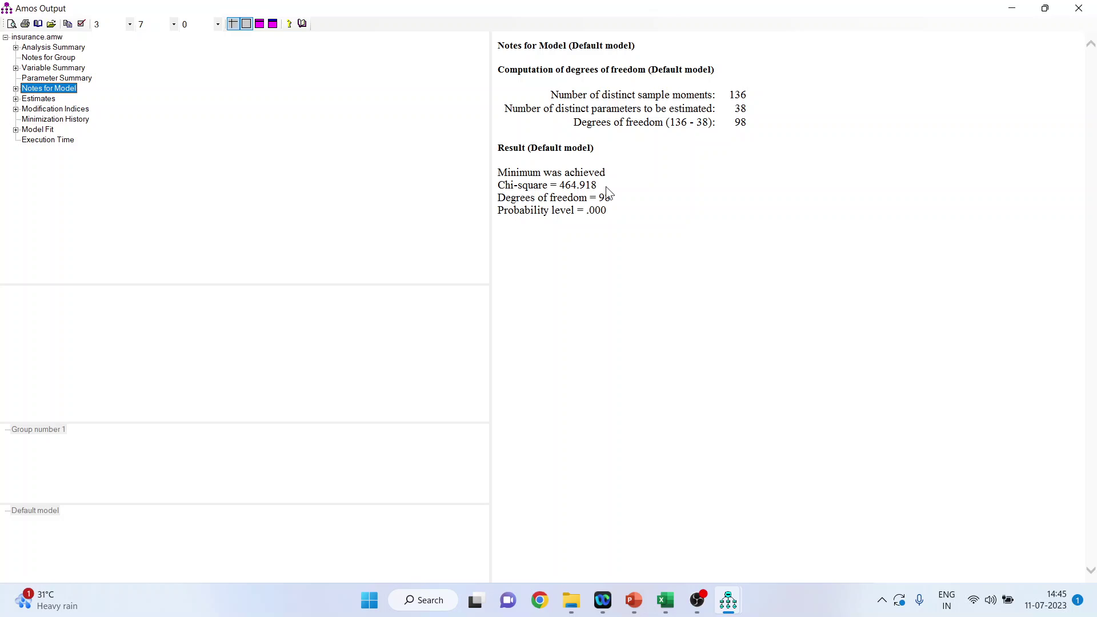
pyautogui.click(48, 111)
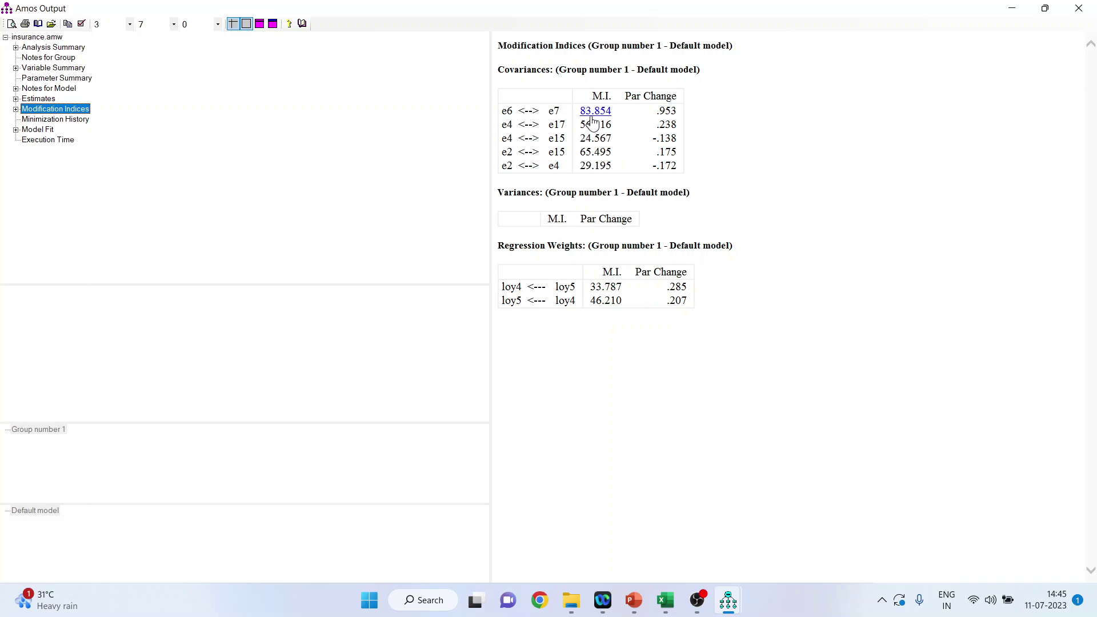
pyautogui.click(37, 129)
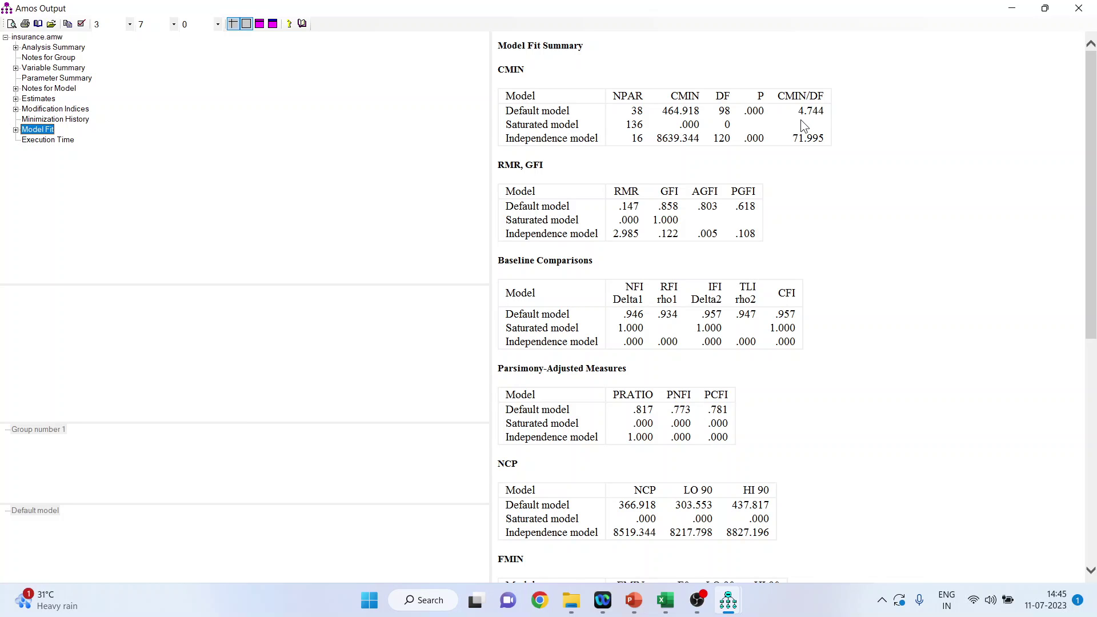
pyautogui.click(727, 600)
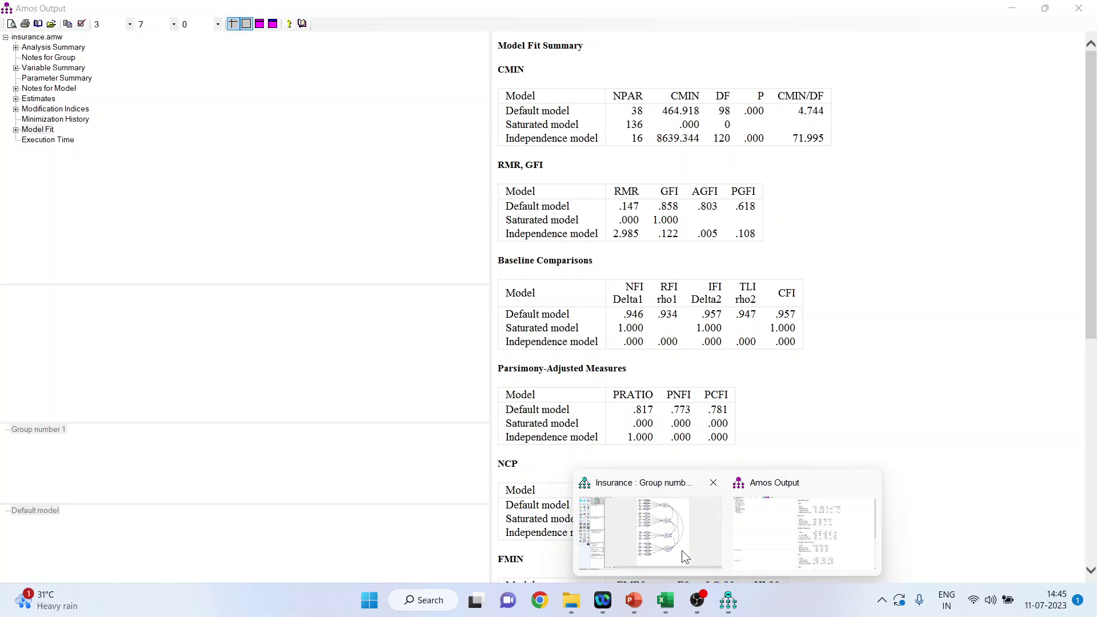
# Step: Add an e7–e6 error covariance, widen its curve, and re-estimate to view the text output
pyautogui.click(681, 550)
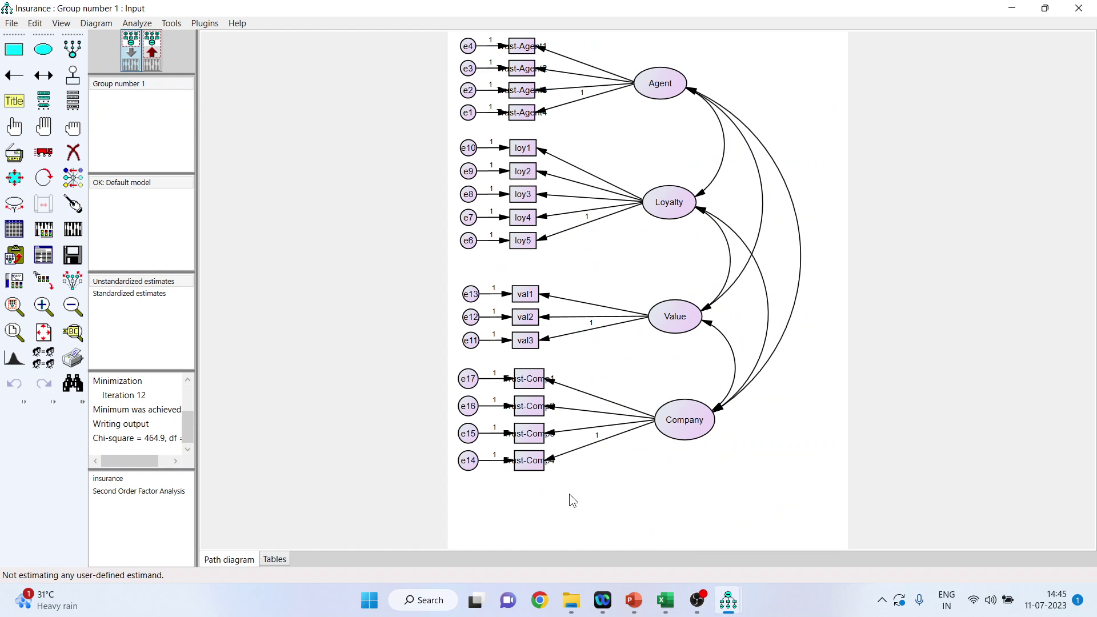
pyautogui.click(43, 74)
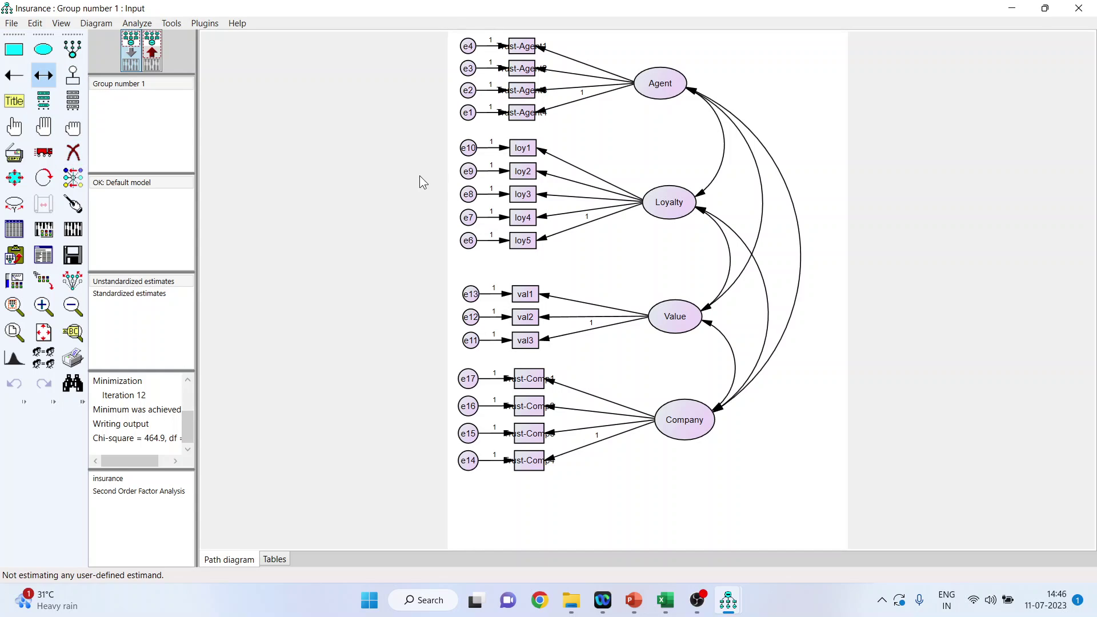
pyautogui.moveTo(468, 217); pyautogui.dragTo(469, 243)
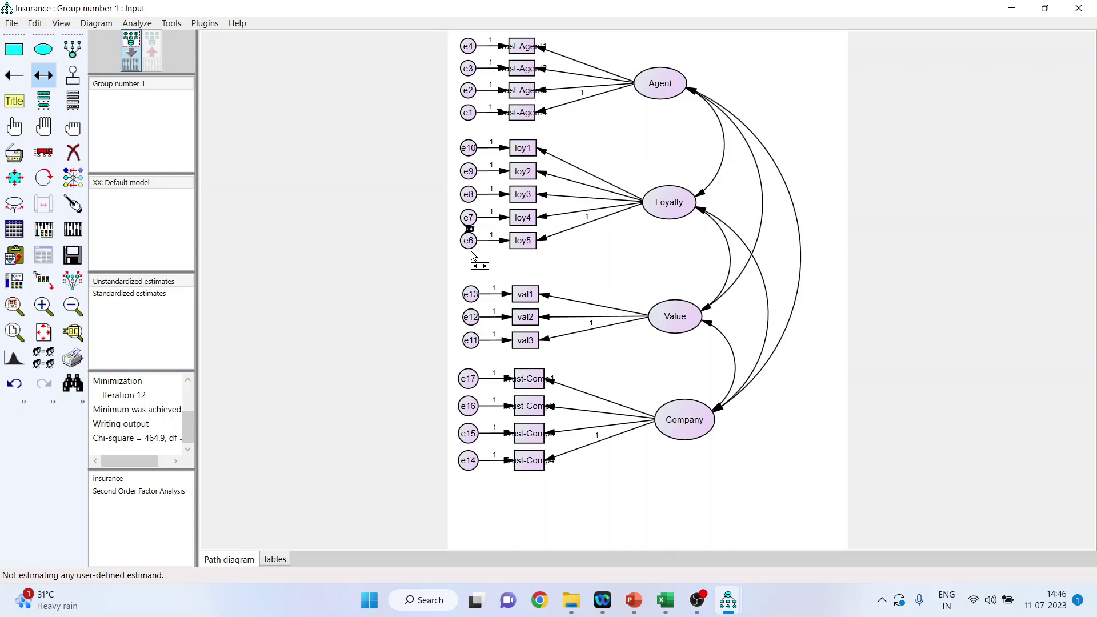
pyautogui.click(15, 178)
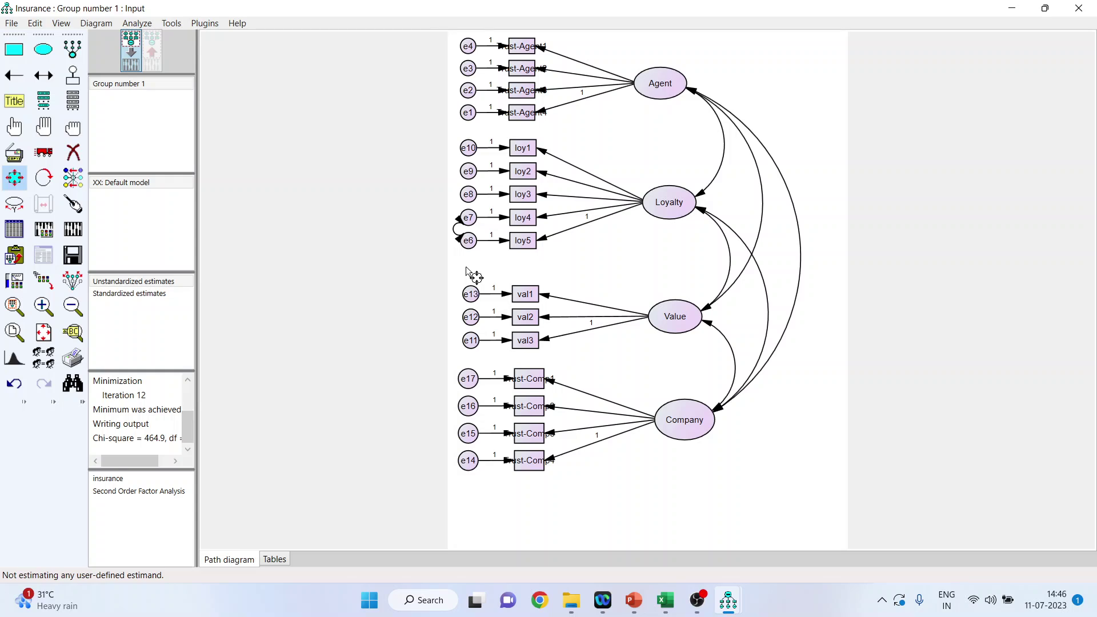
pyautogui.click(72, 210)
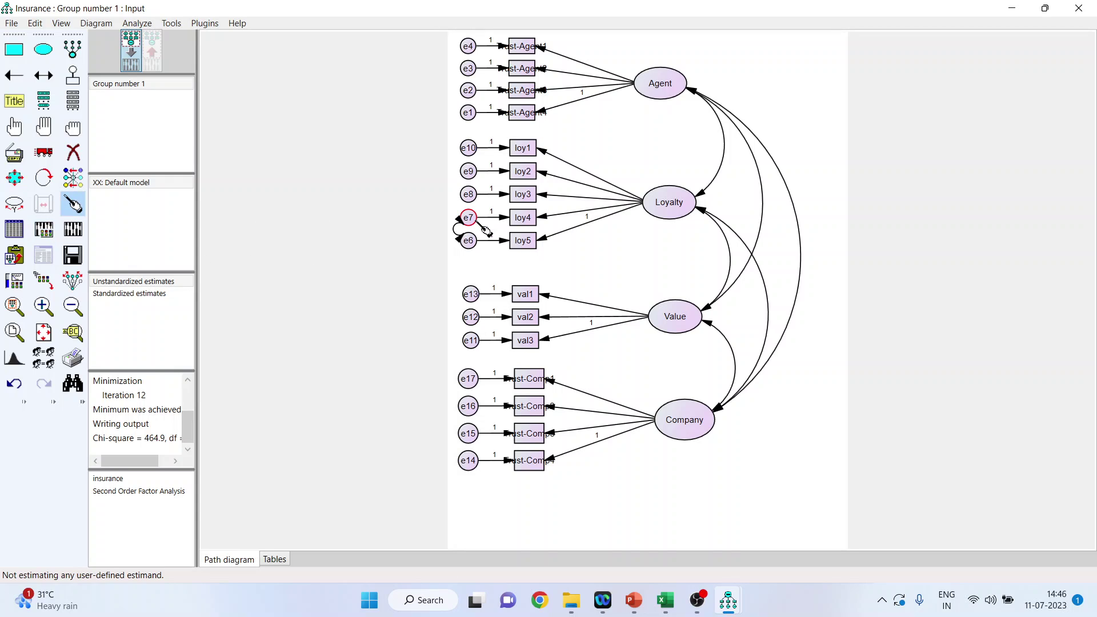
pyautogui.moveTo(457, 228); pyautogui.dragTo(480, 255)
pyautogui.click(72, 230)
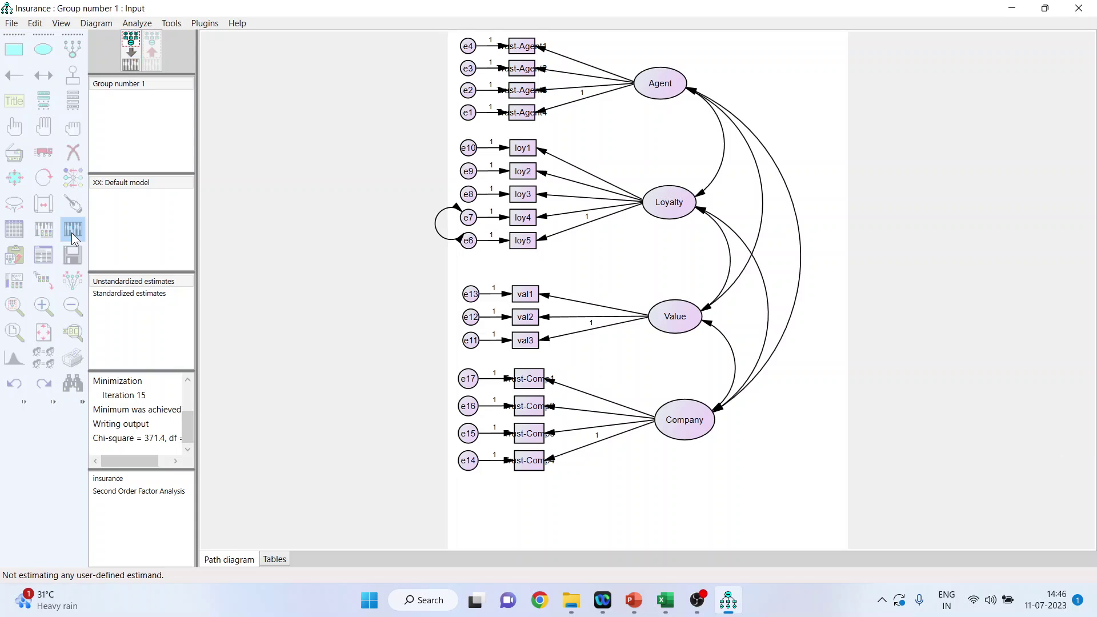
pyautogui.click(45, 256)
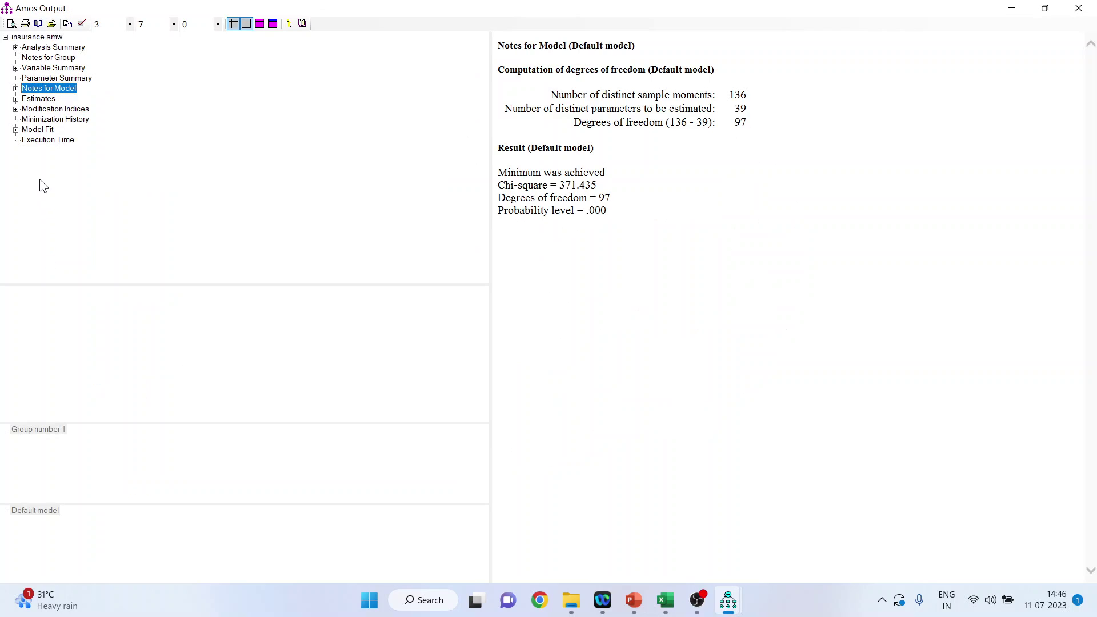
# Step: Compare Notes for Model and Model Fit, highlighting chi-square 371.435, then switch to PowerPoint
pyautogui.click(38, 130)
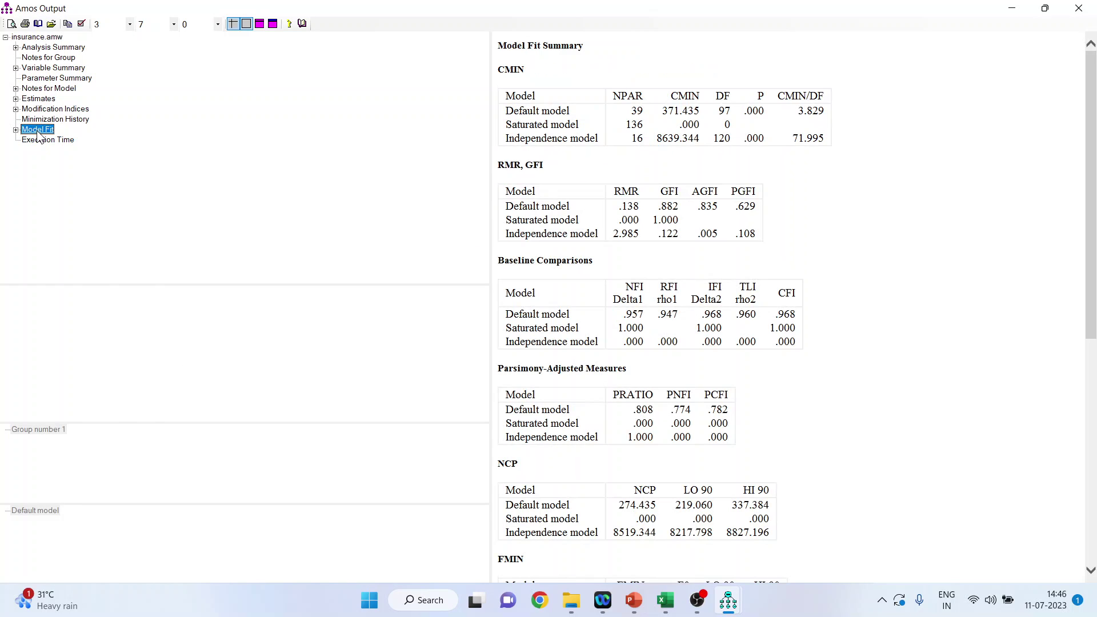
pyautogui.click(39, 88)
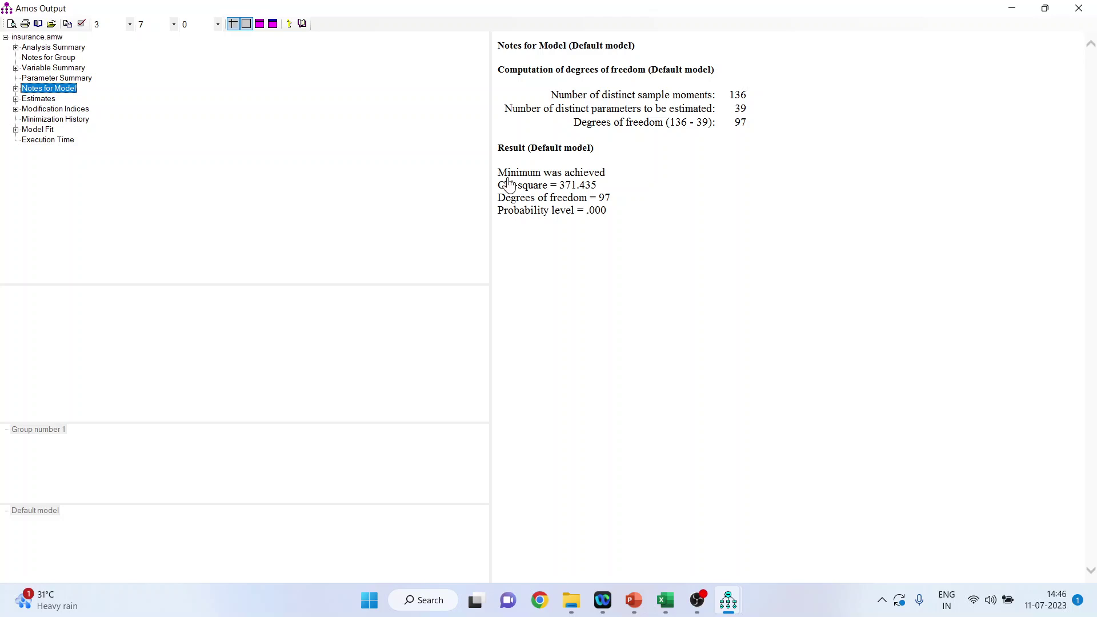
pyautogui.moveTo(560, 185); pyautogui.dragTo(607, 189)
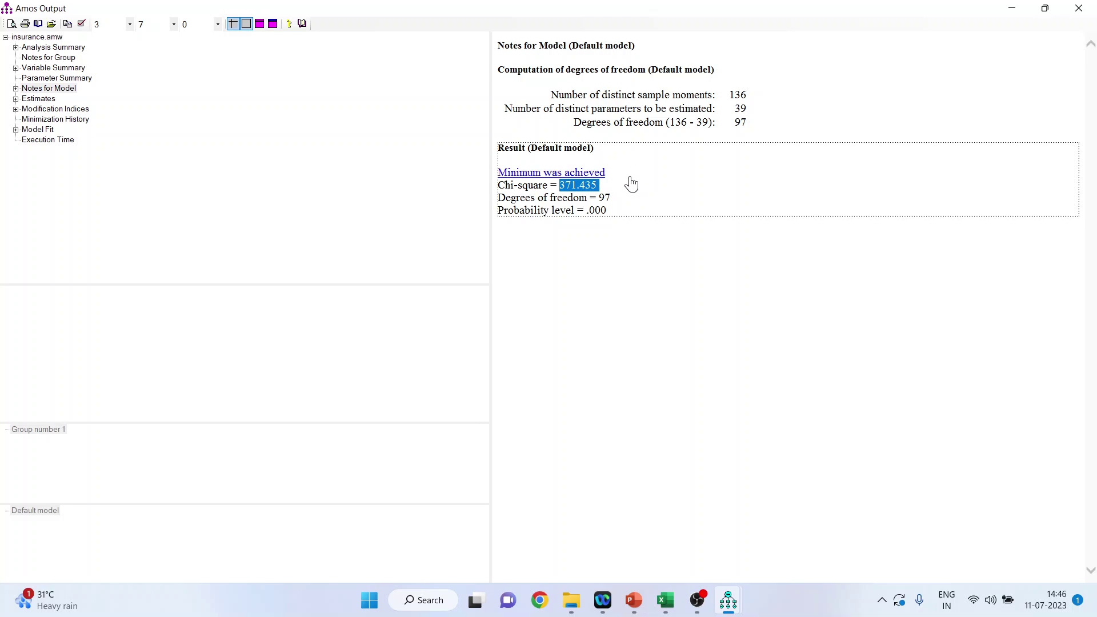
pyautogui.click(37, 131)
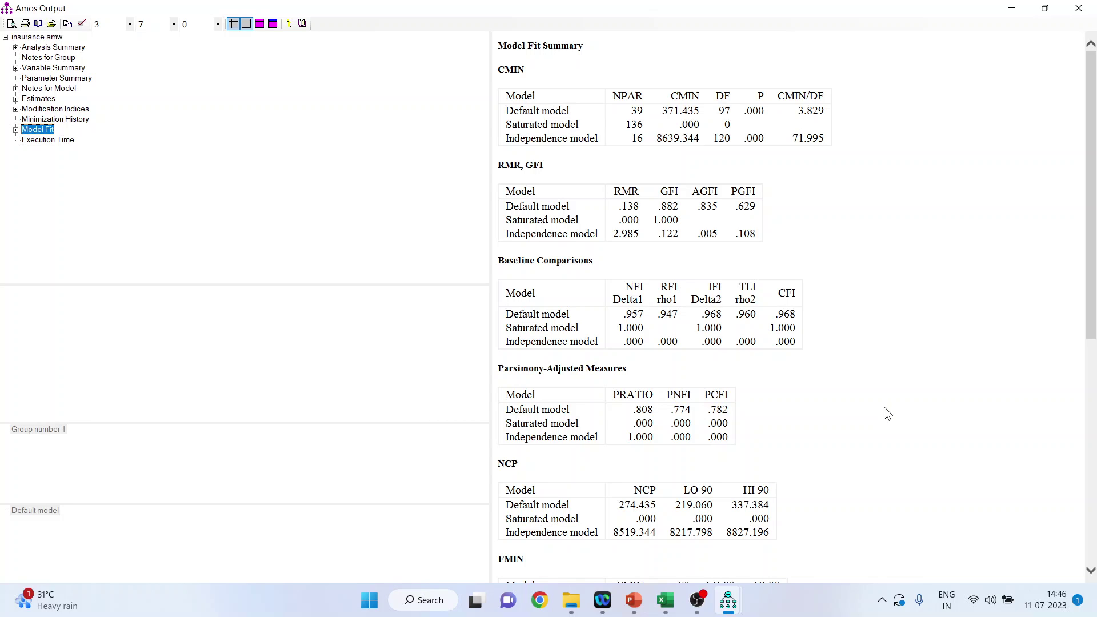
pyautogui.hotkey('alt', 'Tab')
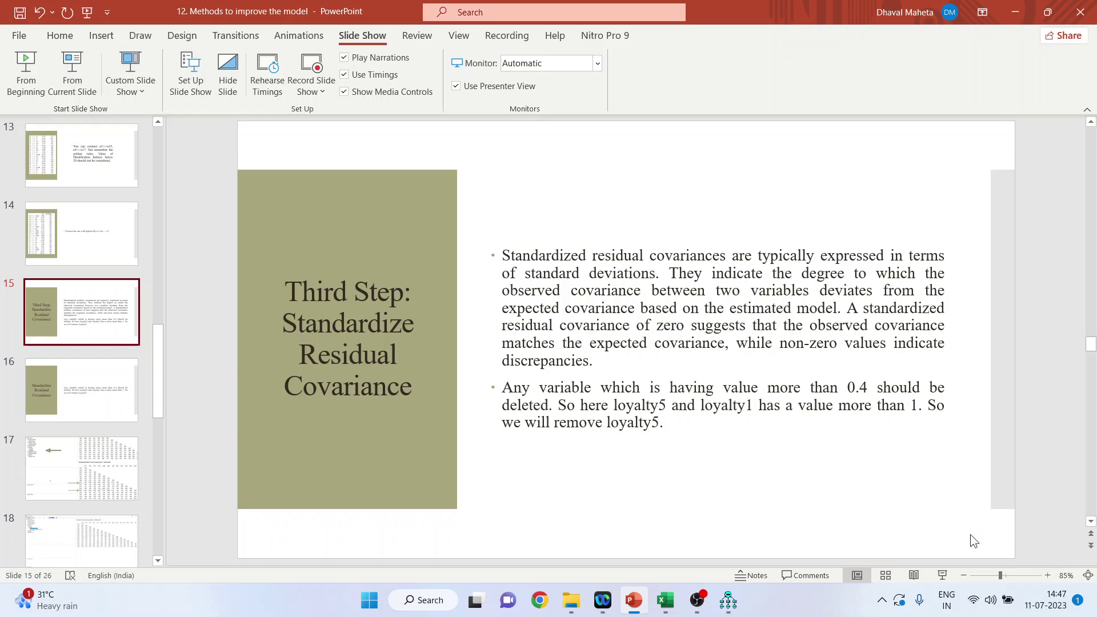
# Step: Present slide 15, 'Third Step: Standardize Residual Covariance', full screen, then exit the show
pyautogui.click(942, 574)
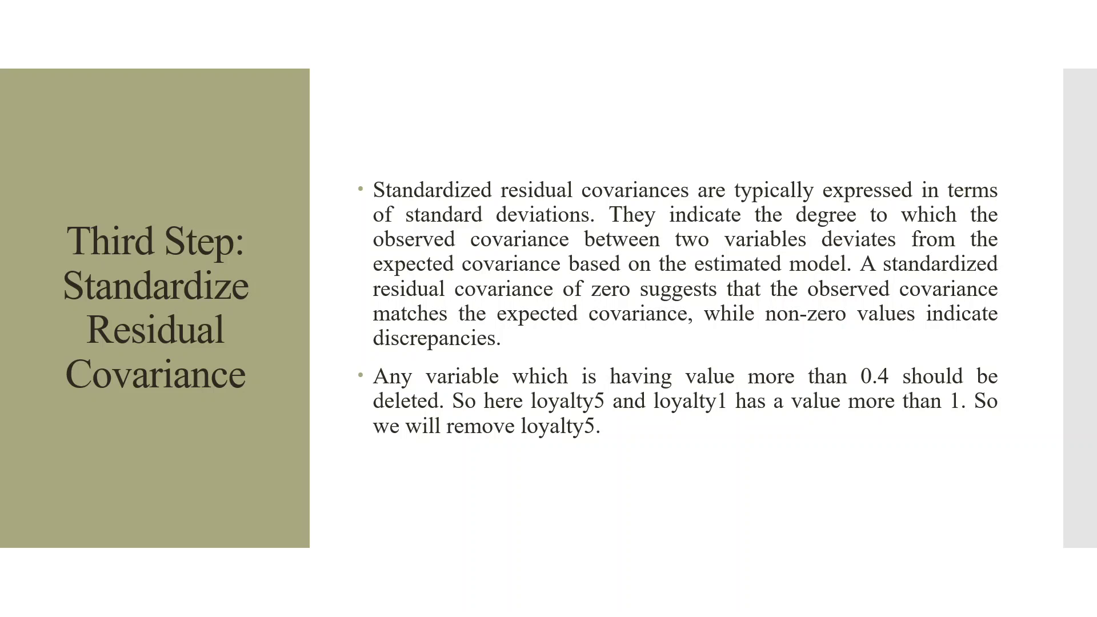
pyautogui.press('Escape')
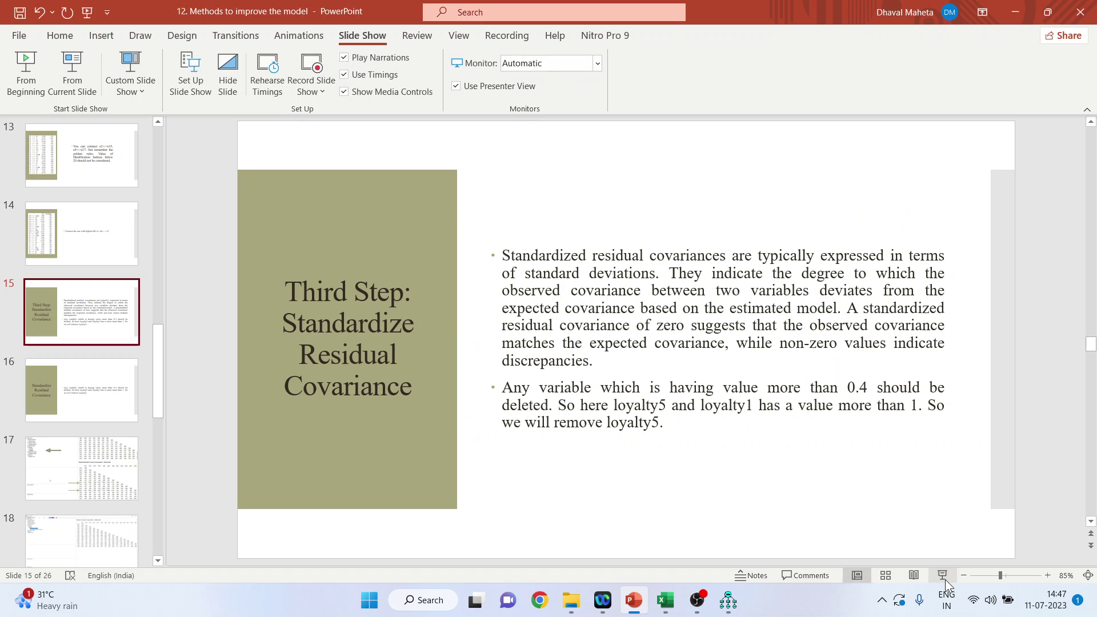
# Step: Open the Insurance model's Estimates > Matrices output and scroll to the Standardized Residual Covariances table
pyautogui.moveTo(726, 597)
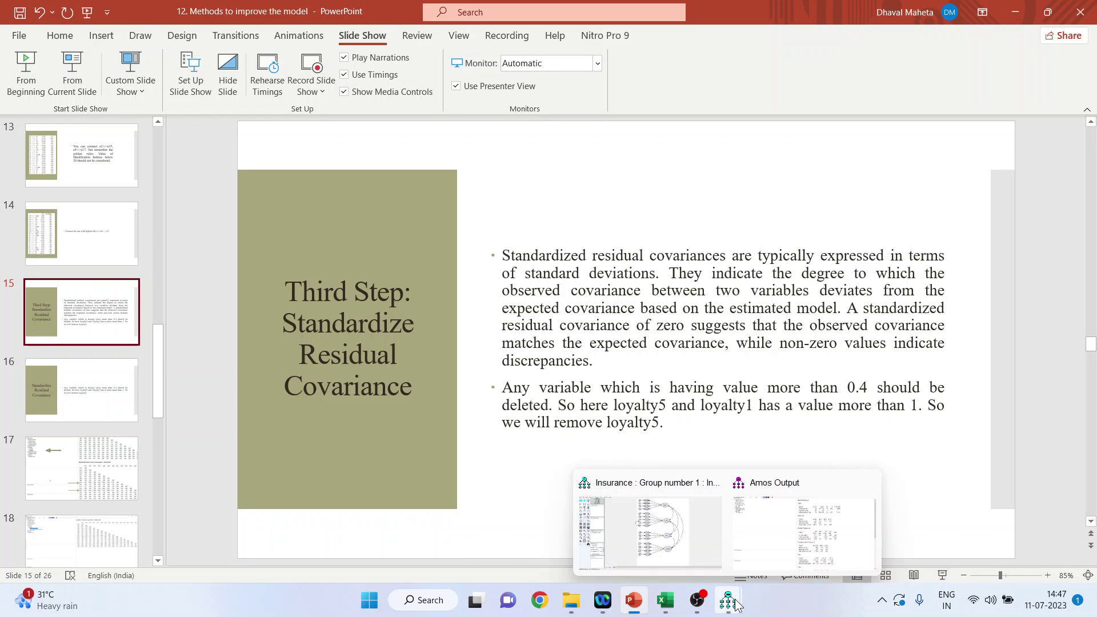
pyautogui.click(685, 529)
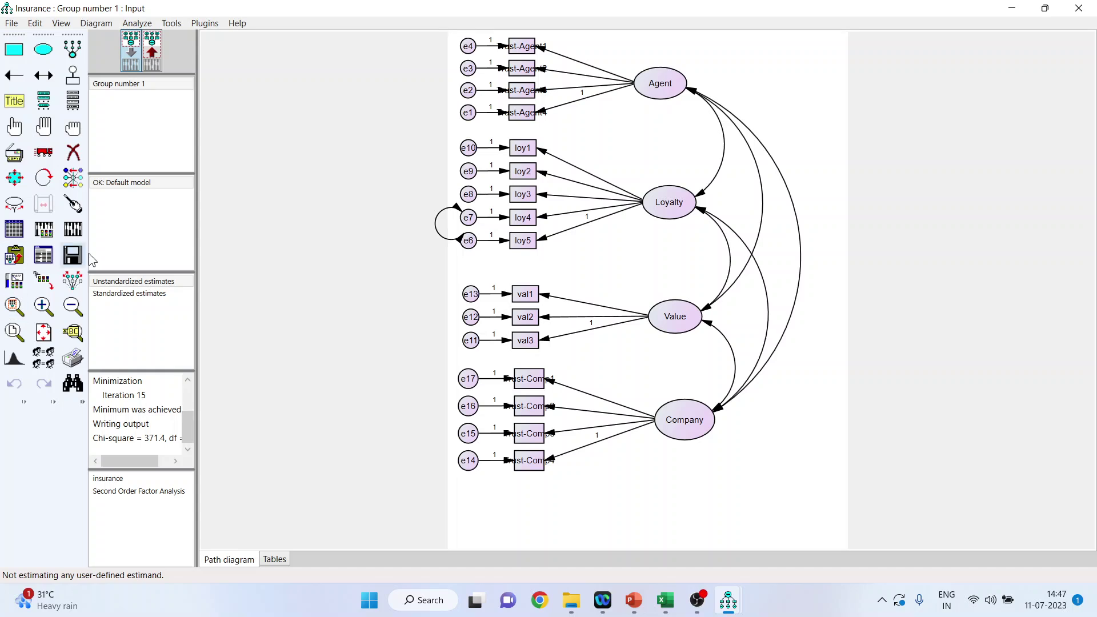
pyautogui.click(46, 253)
pyautogui.click(26, 99)
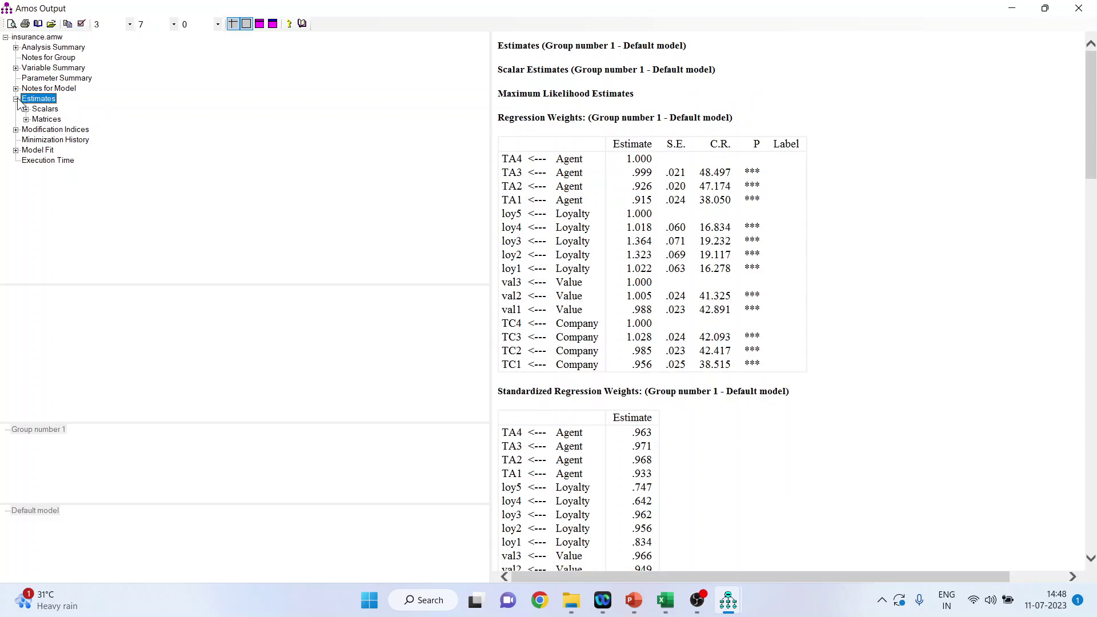
pyautogui.click(45, 119)
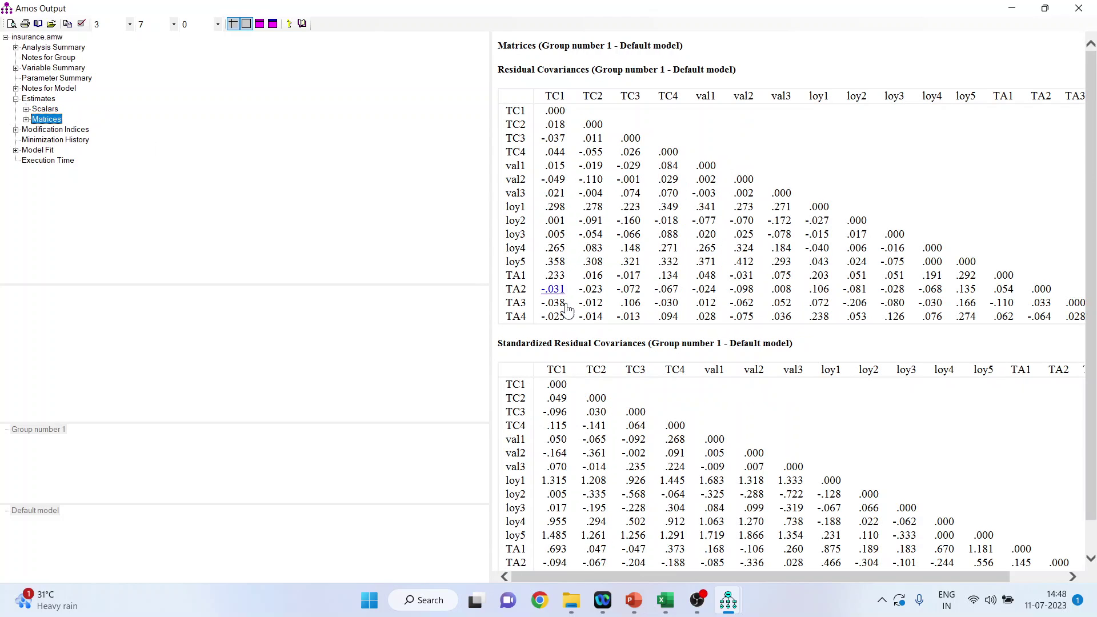
pyautogui.scroll(-1, 718, 317)
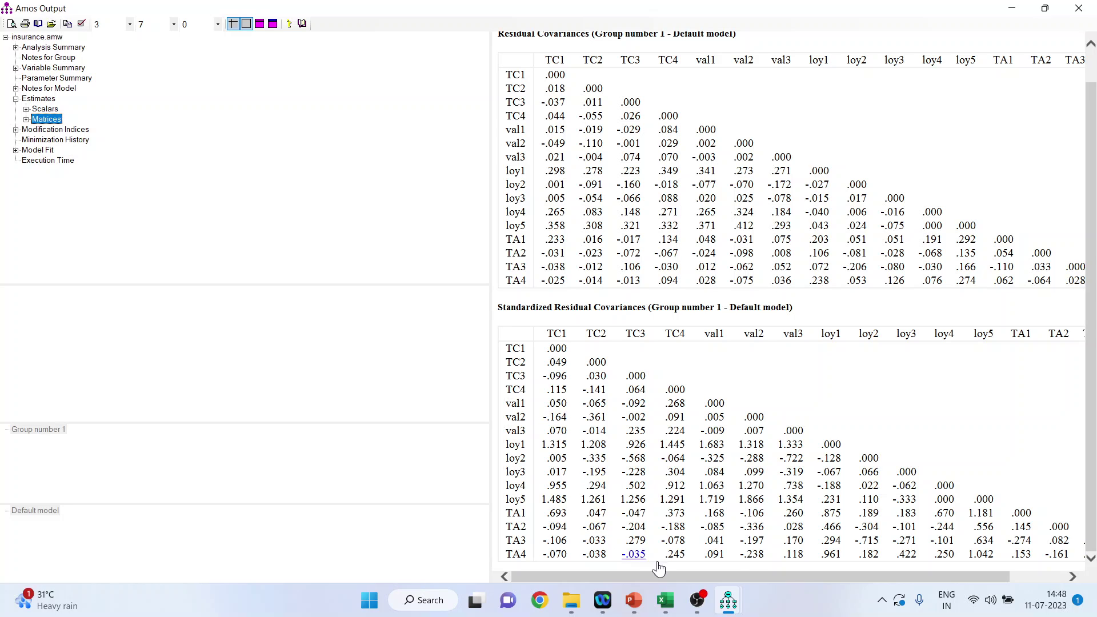
pyautogui.click(664, 600)
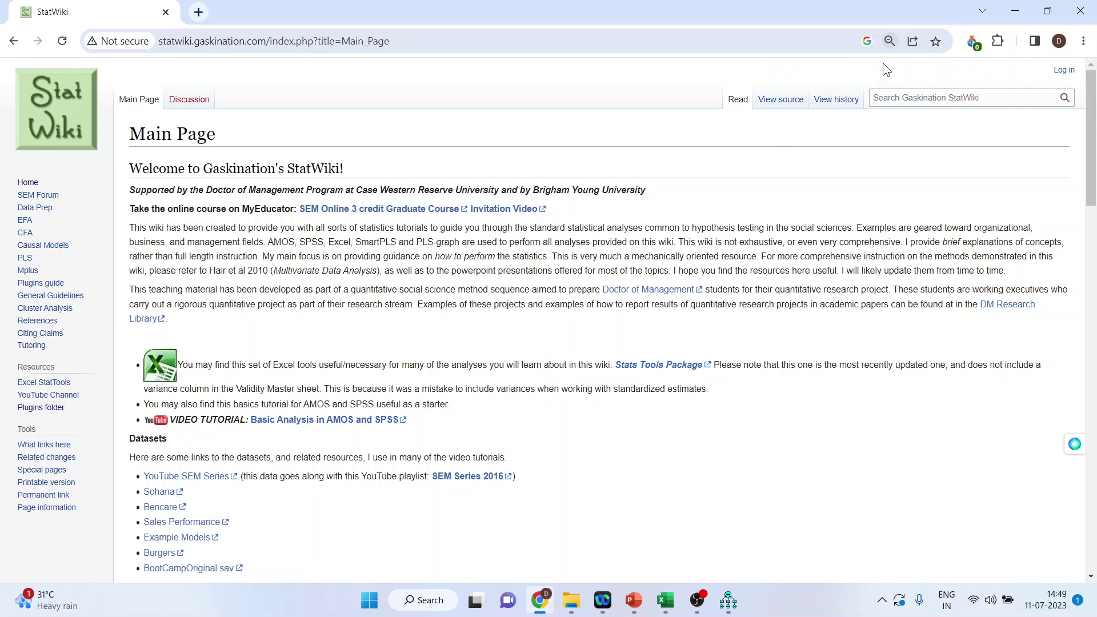
# Step: Set Chrome zoom to 100% on StatWiki, download the Excel StatTools package, and switch to it
pyautogui.click(1084, 41)
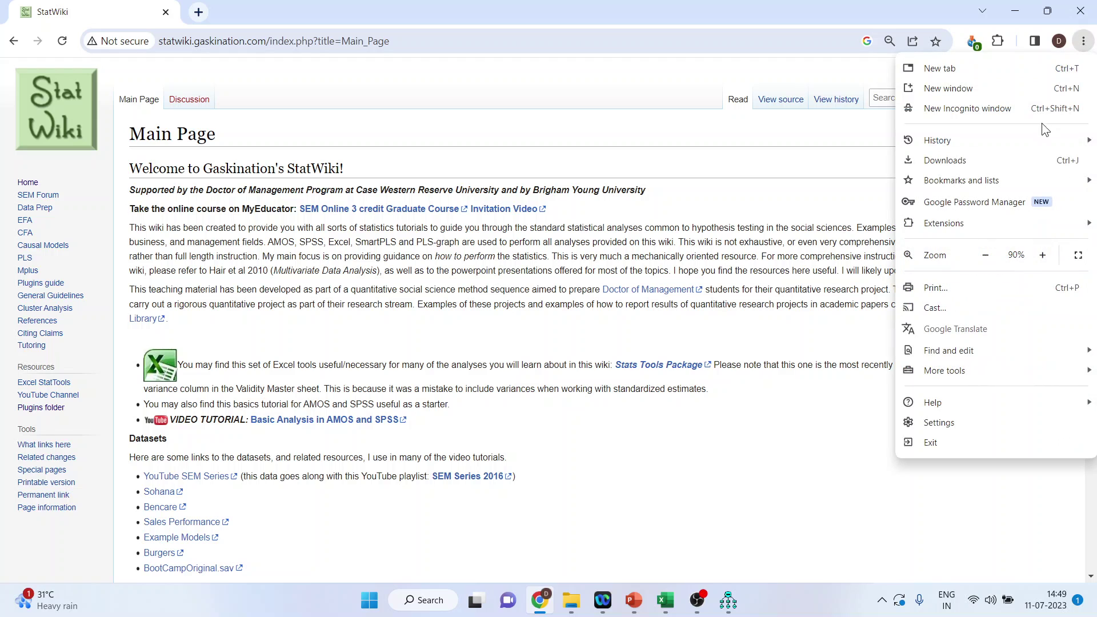
pyautogui.click(1043, 255)
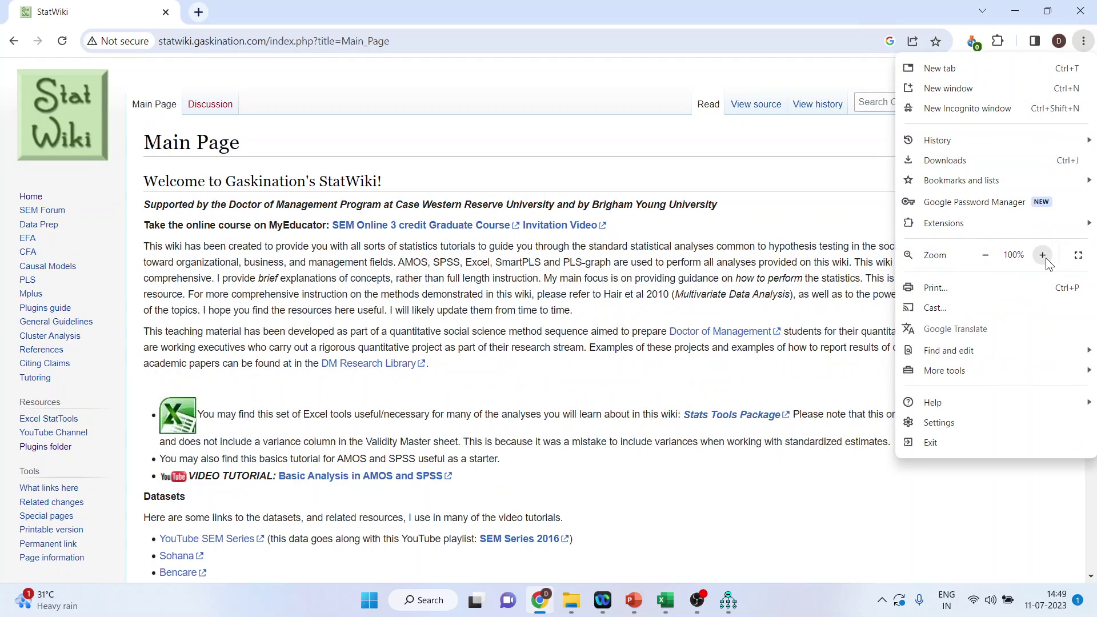
pyautogui.click(41, 423)
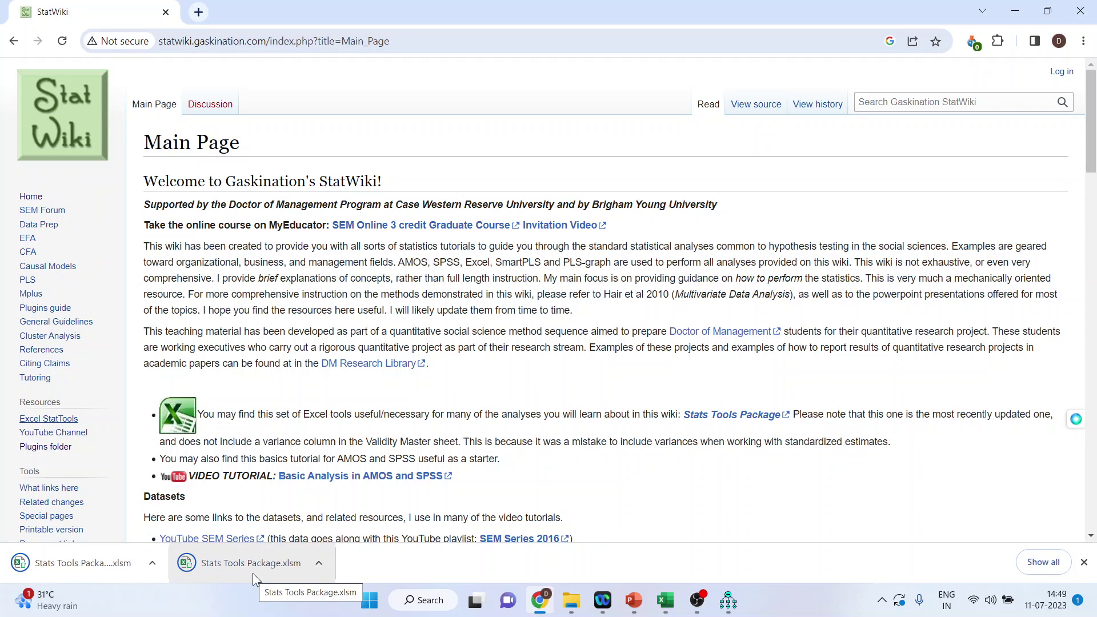
pyautogui.click(663, 598)
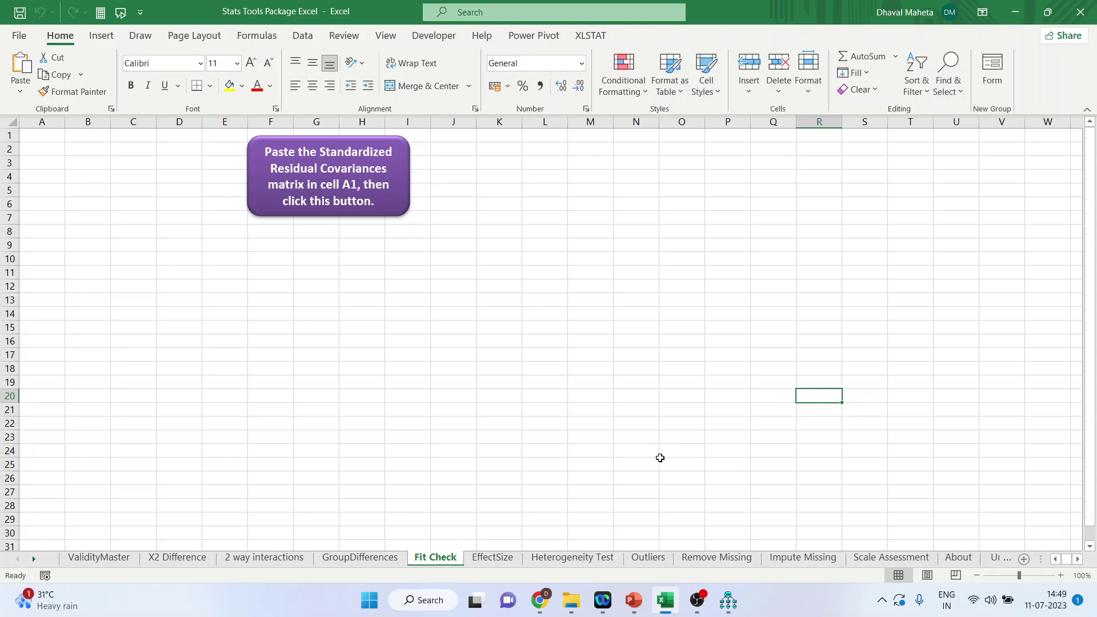
# Step: Copy the Standardized Residual Covariances table from Amos output and return to Excel's Fit Check sheet
pyautogui.moveTo(732, 603)
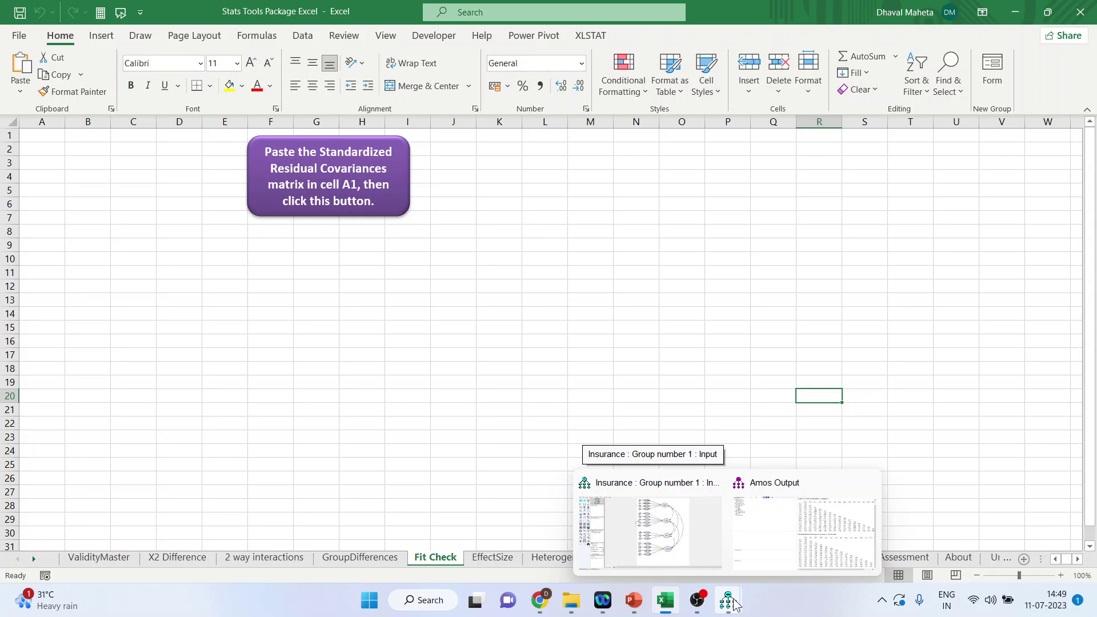
pyautogui.click(777, 562)
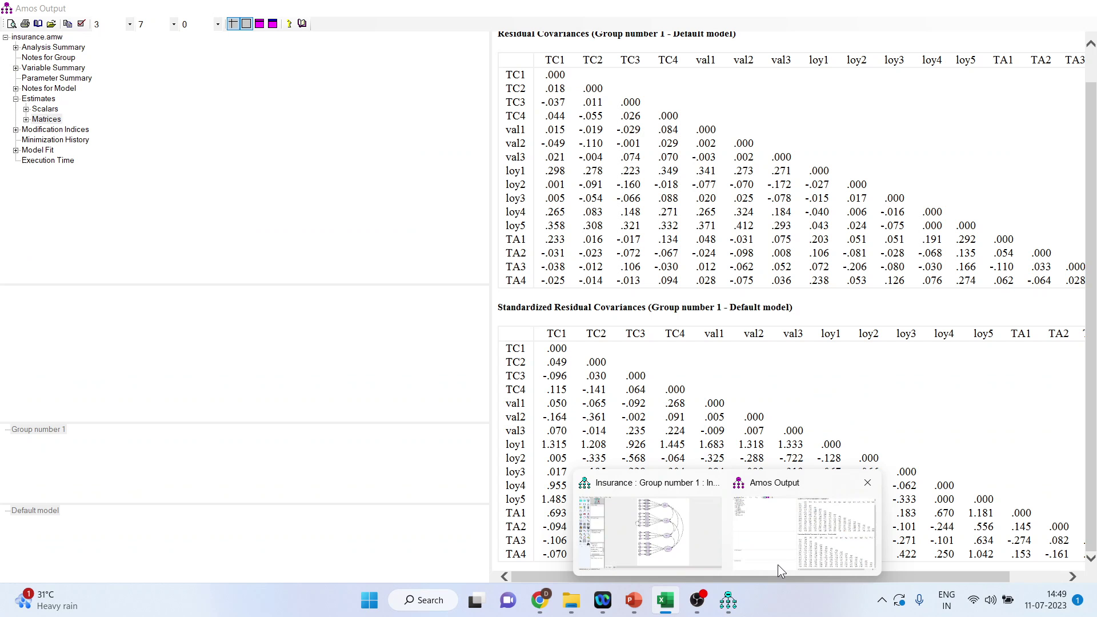
pyautogui.click(583, 334)
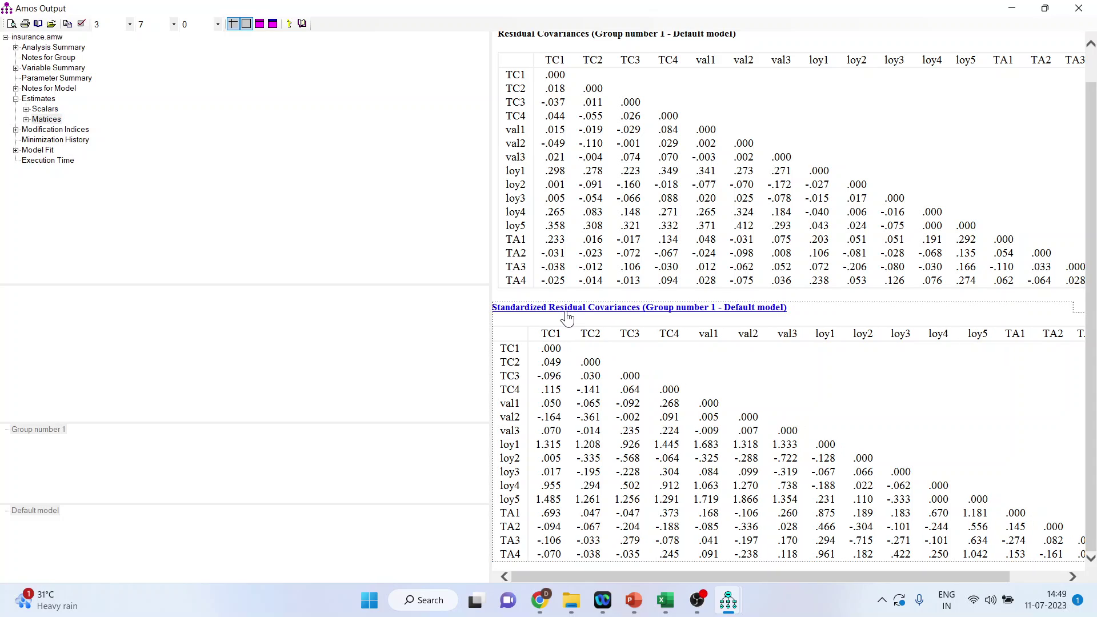
pyautogui.rightClick(829, 323)
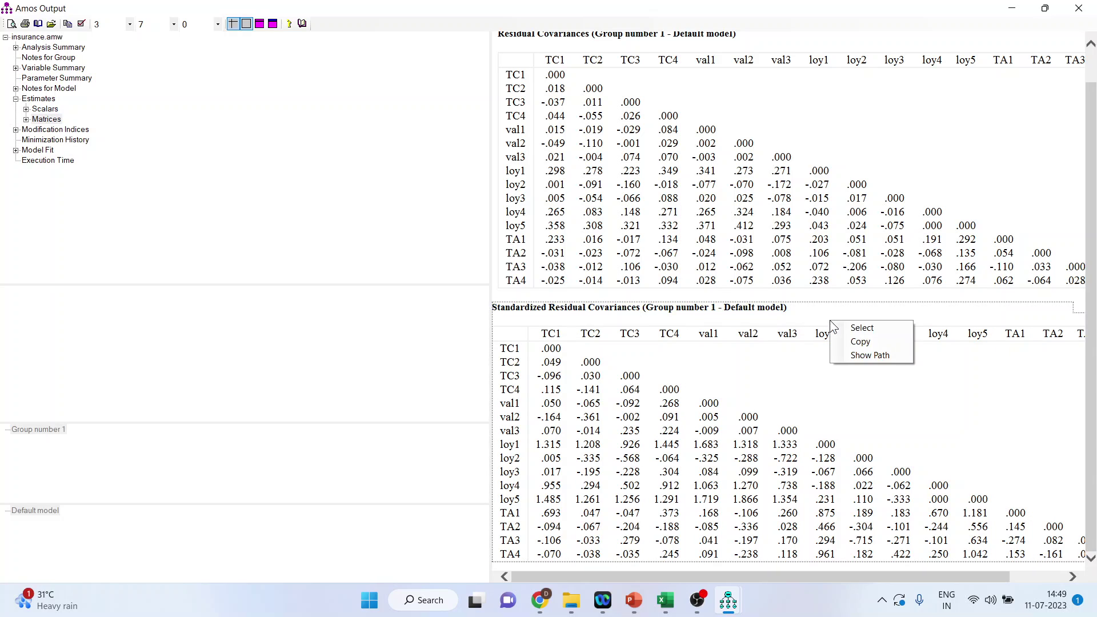
pyautogui.click(866, 338)
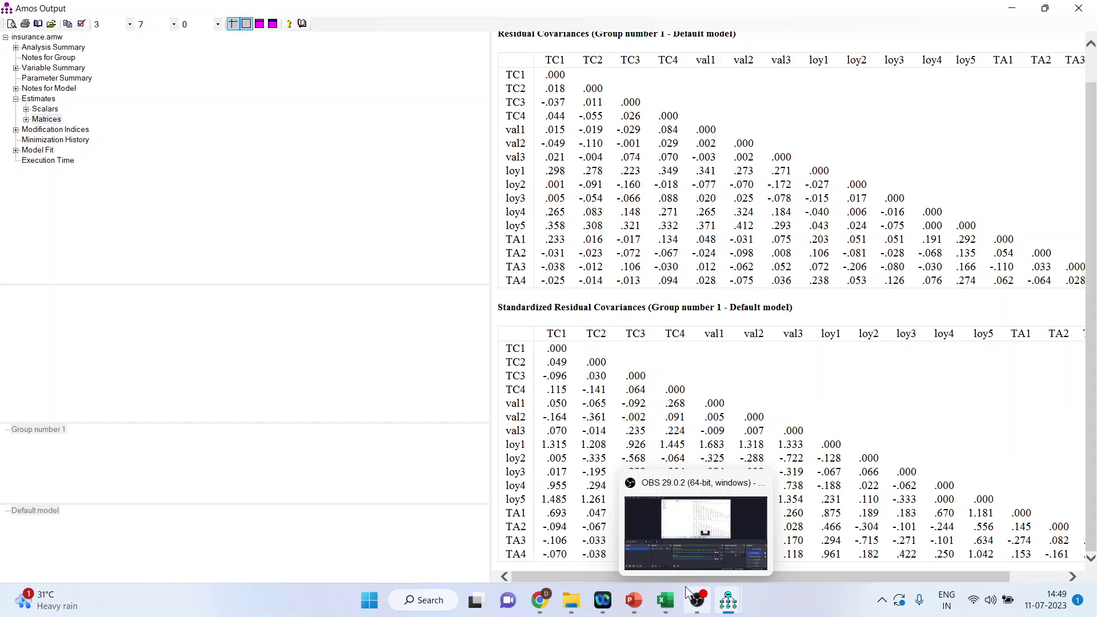
pyautogui.click(665, 600)
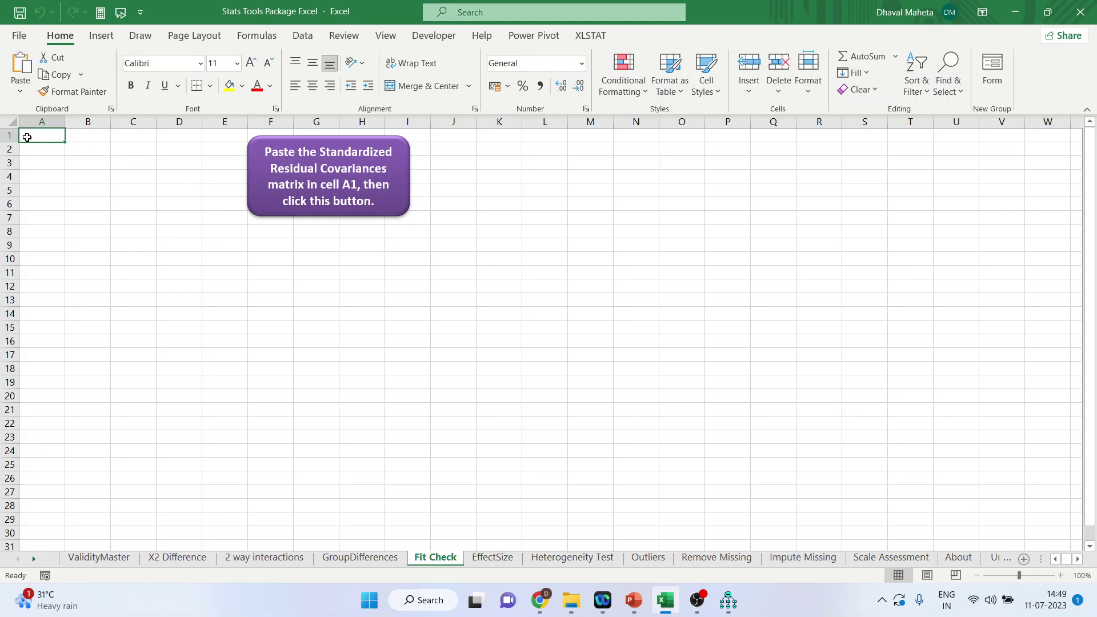
# Step: Paste the matrix into A1, run the Fit Check macro flagging loy5, and return to the Insurance diagram
pyautogui.hotkey('ctrl', 'v')
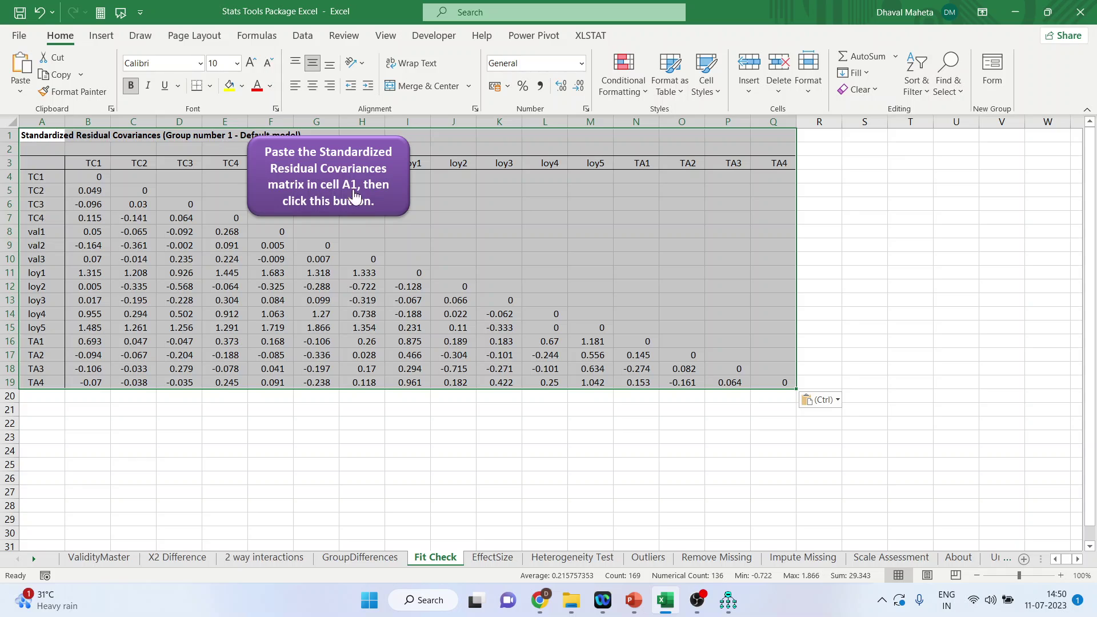
pyautogui.click(333, 171)
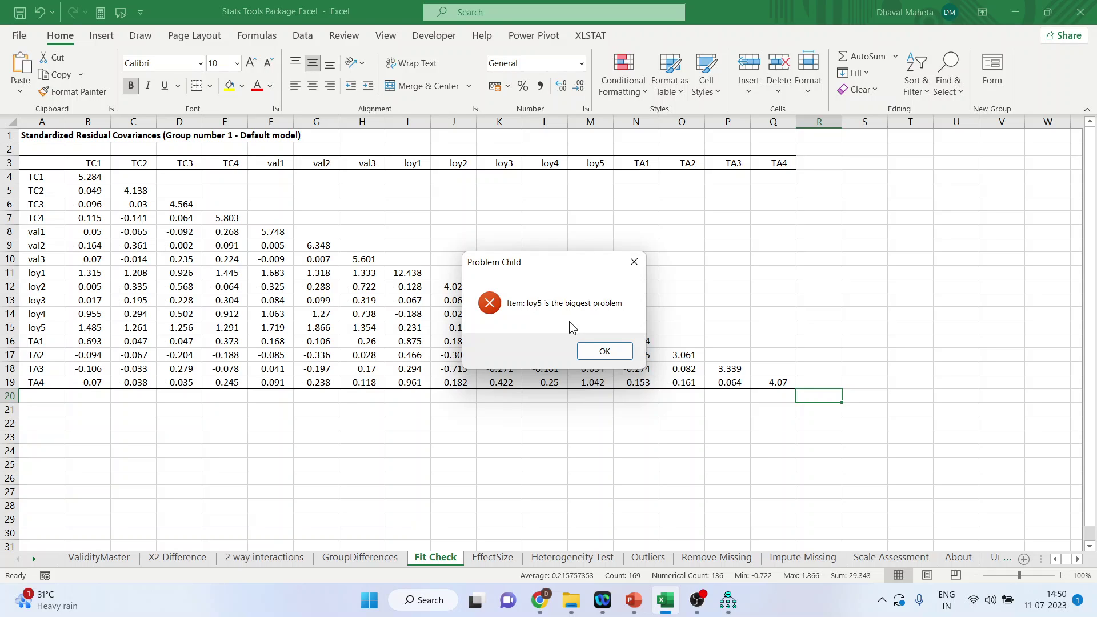
pyautogui.click(727, 600)
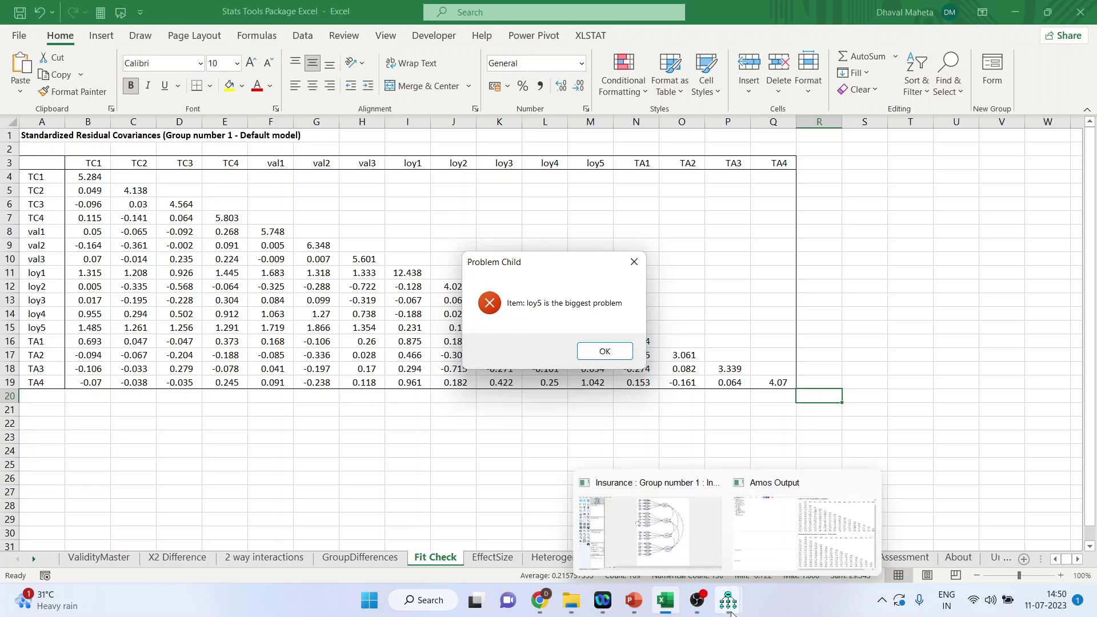
pyautogui.click(707, 554)
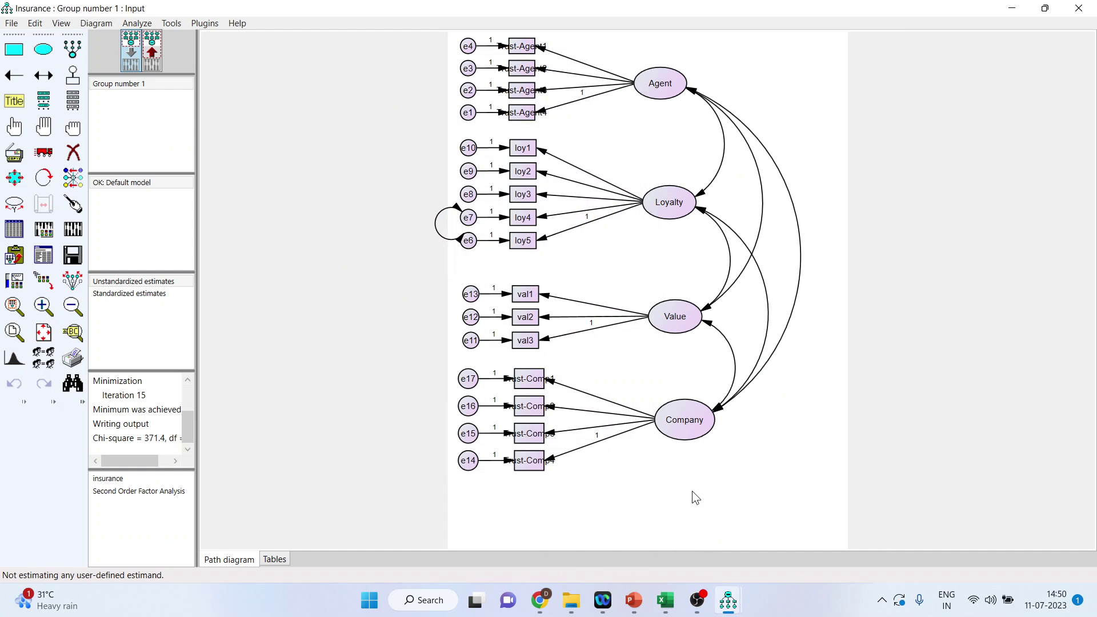
# Step: Erase loy5 and its error term e6, then re-estimate the model and view the text output
pyautogui.click(72, 152)
pyautogui.click(524, 243)
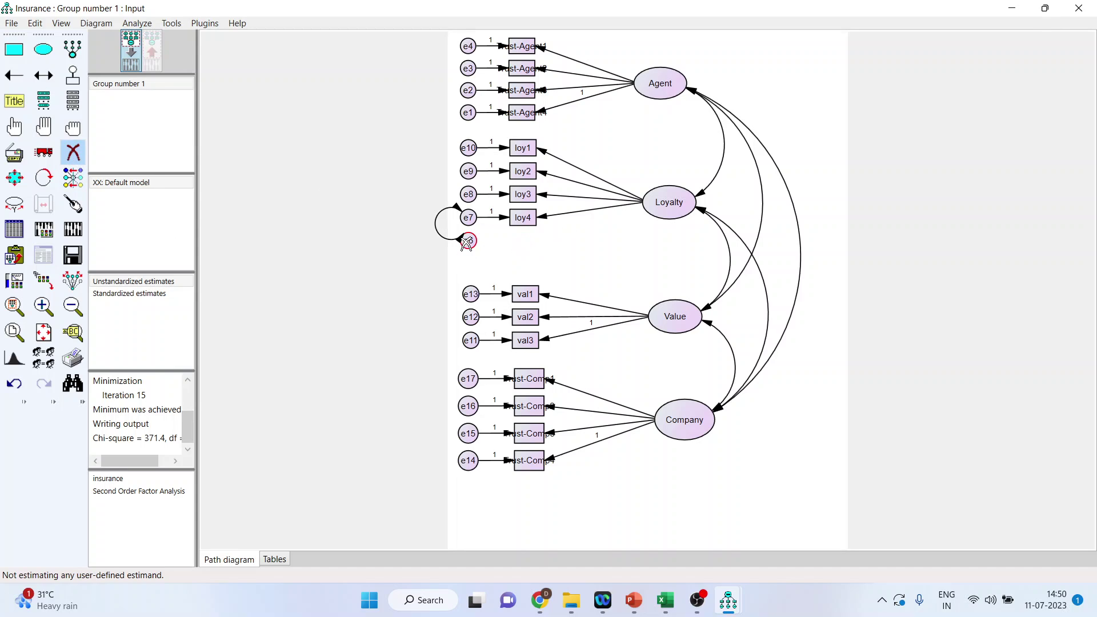
pyautogui.click(467, 240)
pyautogui.click(71, 229)
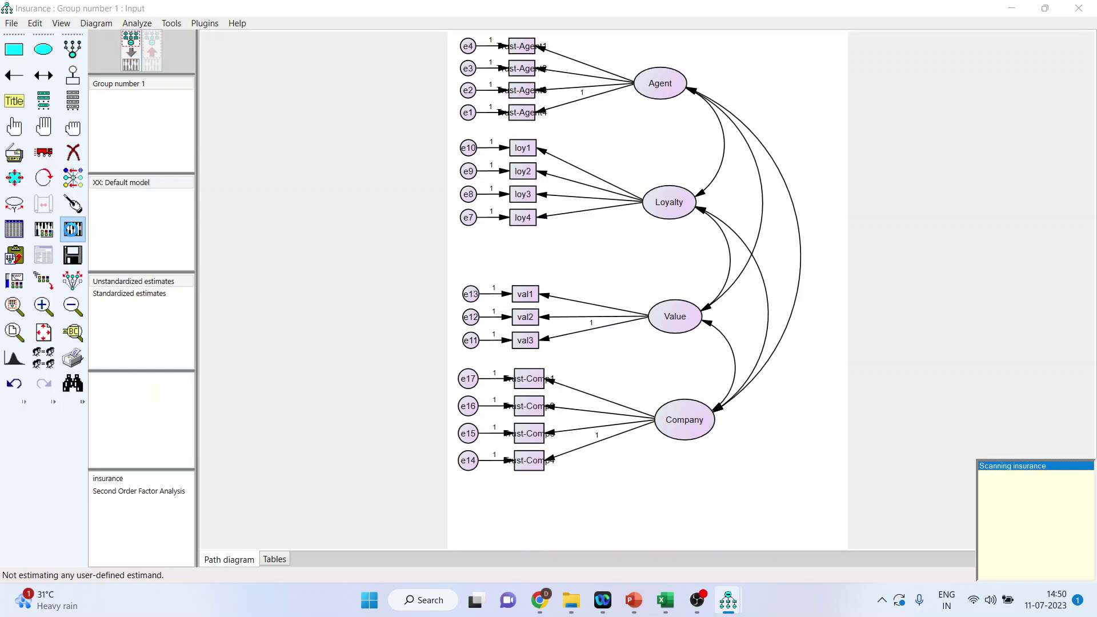
pyautogui.click(43, 256)
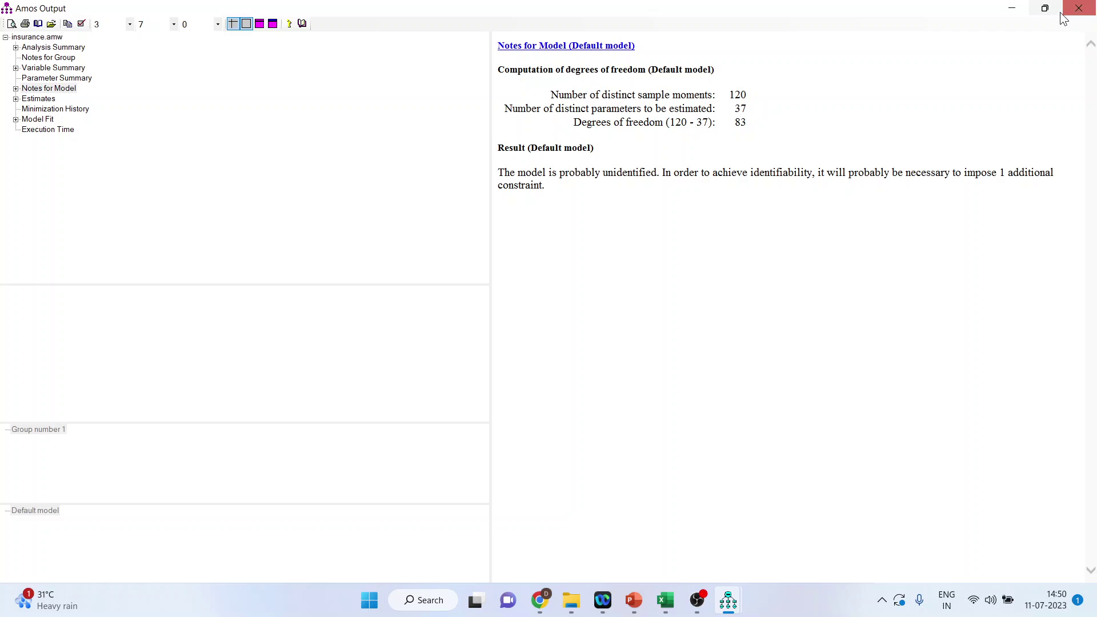
# Step: Fix a remaining Loyalty path's regression weight to 1 and re-estimate, reaching chi-square 343.712
pyautogui.moveTo(728, 600)
pyautogui.click(649, 551)
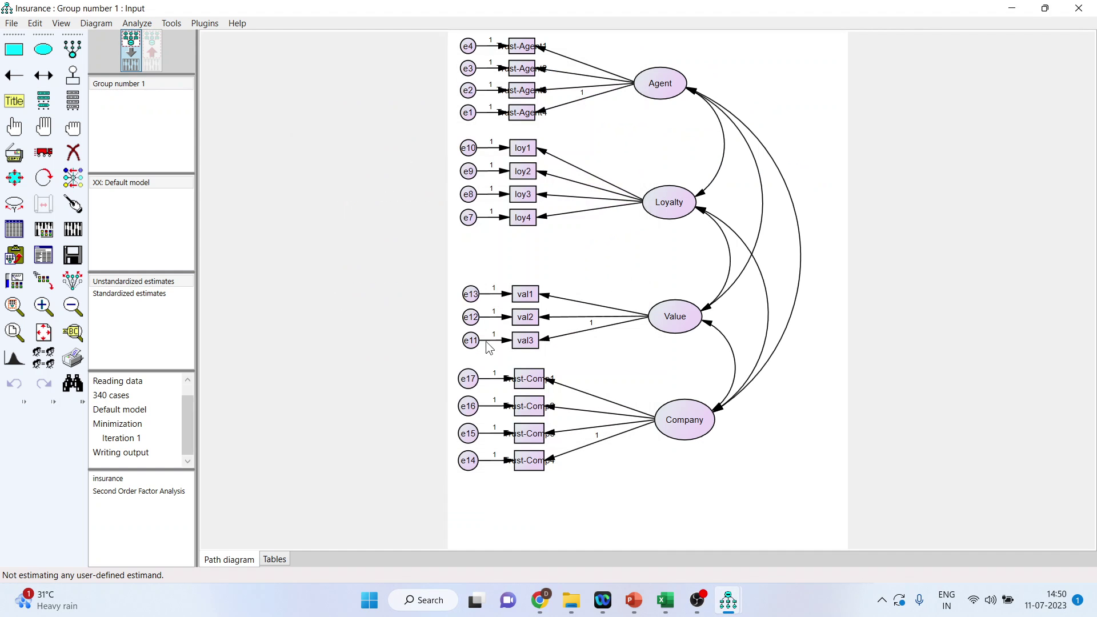
pyautogui.doubleClick(567, 162)
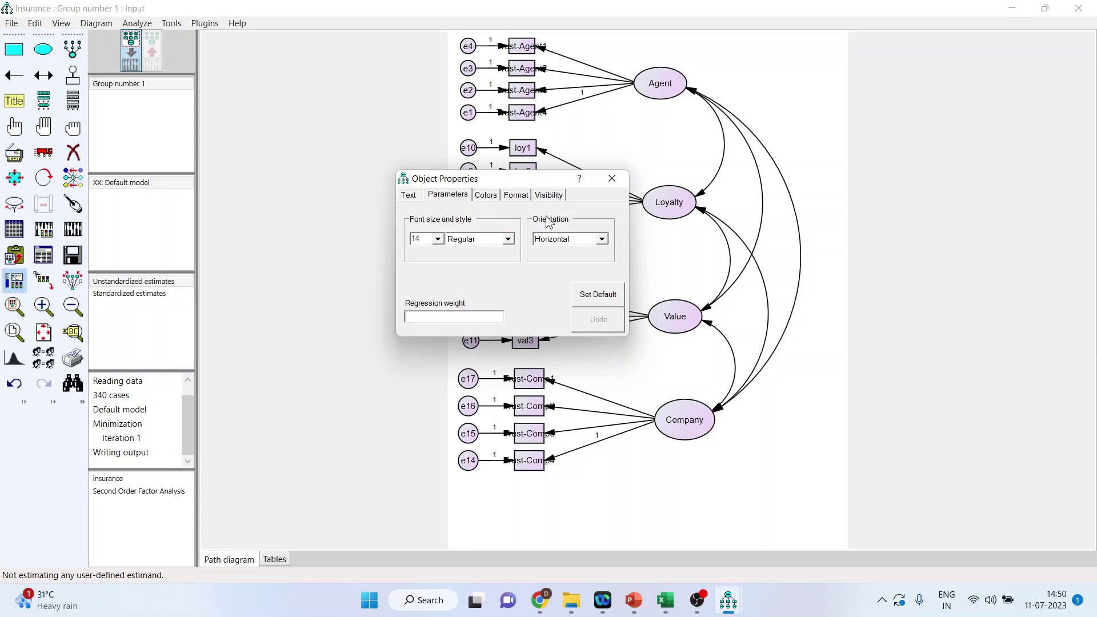
pyautogui.write('1')
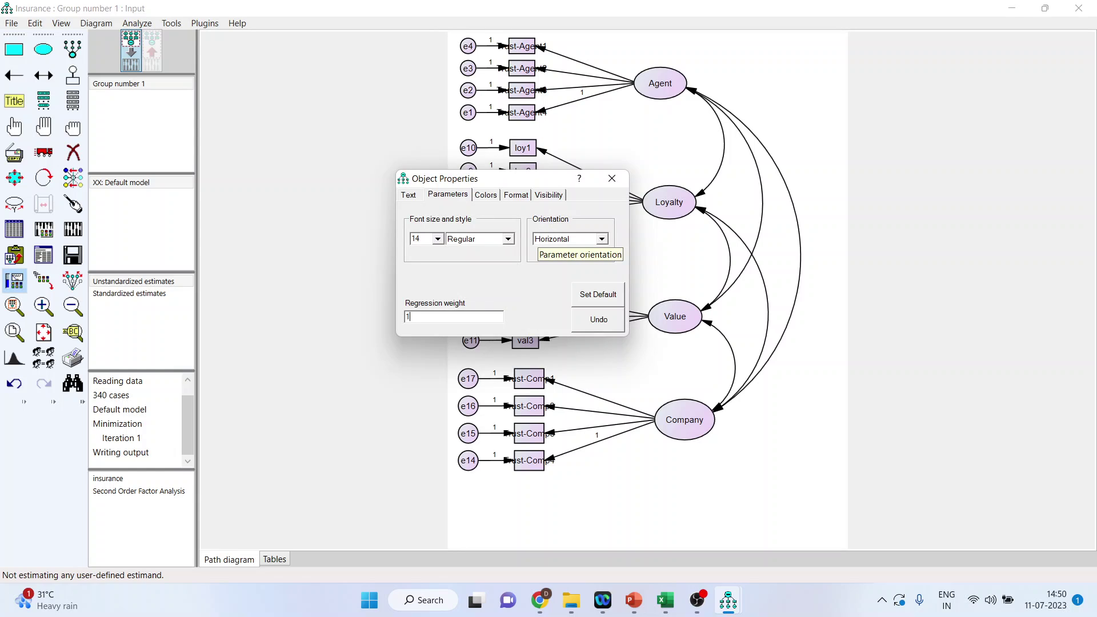
pyautogui.click(607, 179)
pyautogui.click(74, 228)
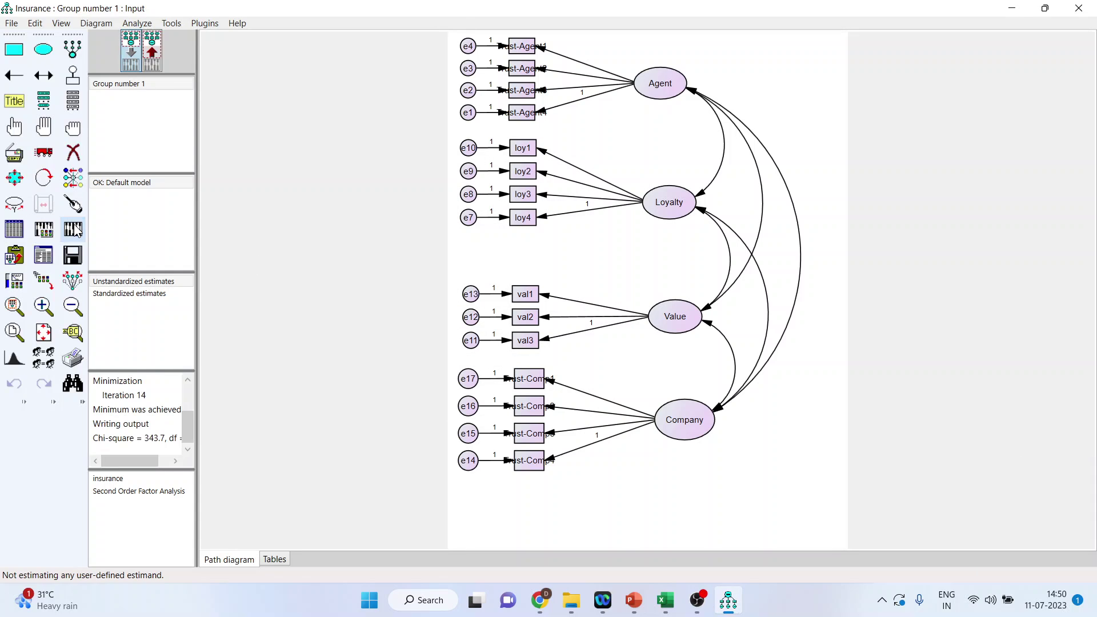
pyautogui.click(44, 258)
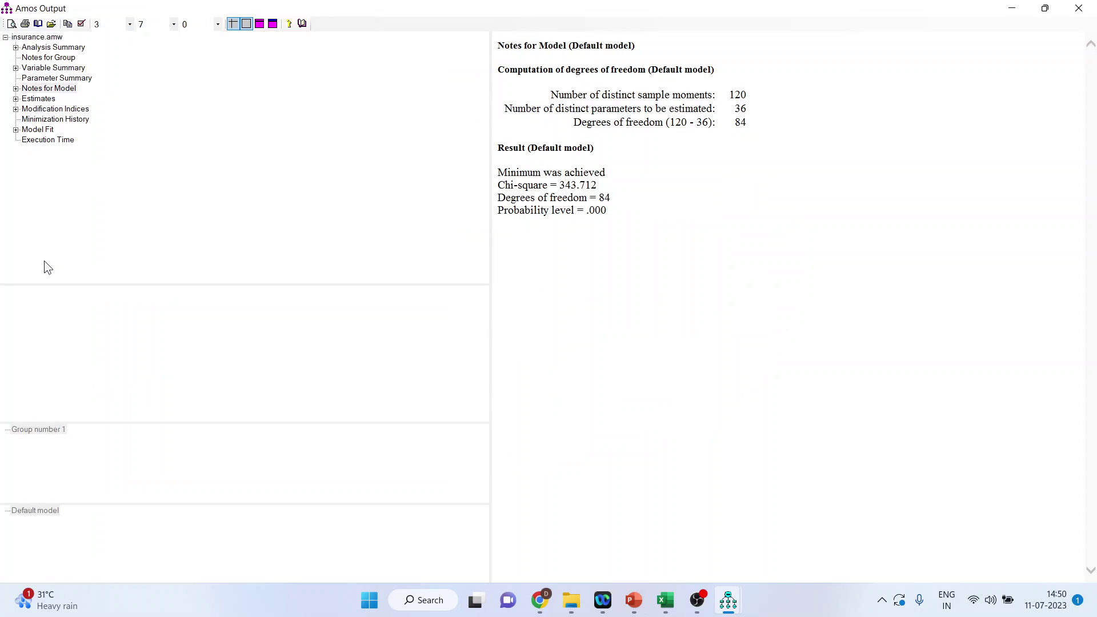
# Step: Check Model Fit (CMIN 343.712, CMIN/DF 4.092), then show the PowerPoint summary slide full screen
pyautogui.click(37, 130)
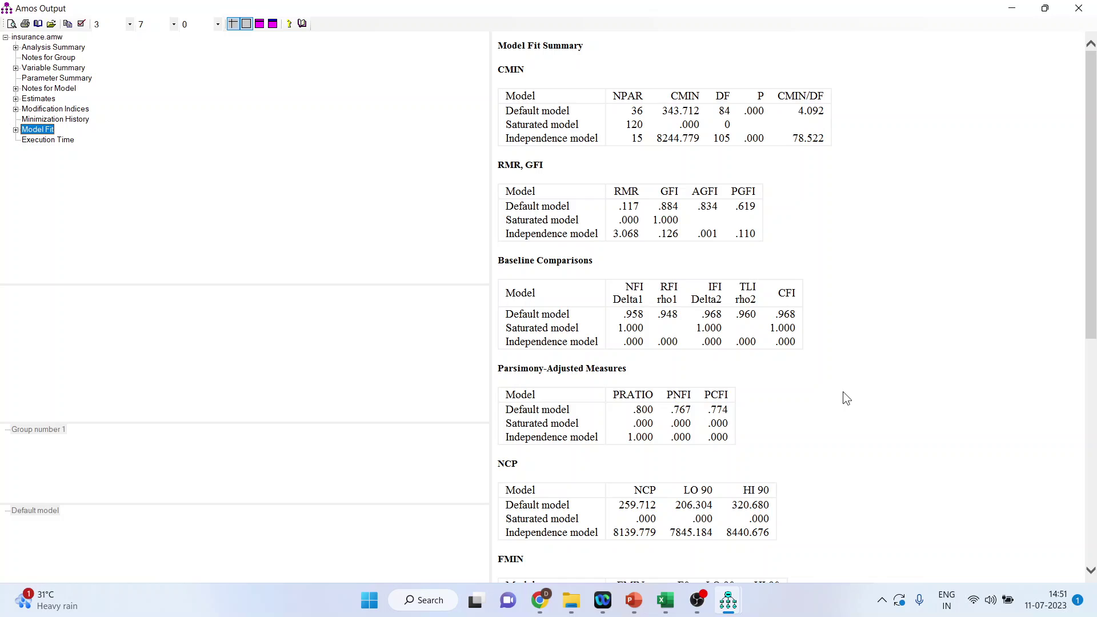
pyautogui.hotkey('alt', 'Tab')
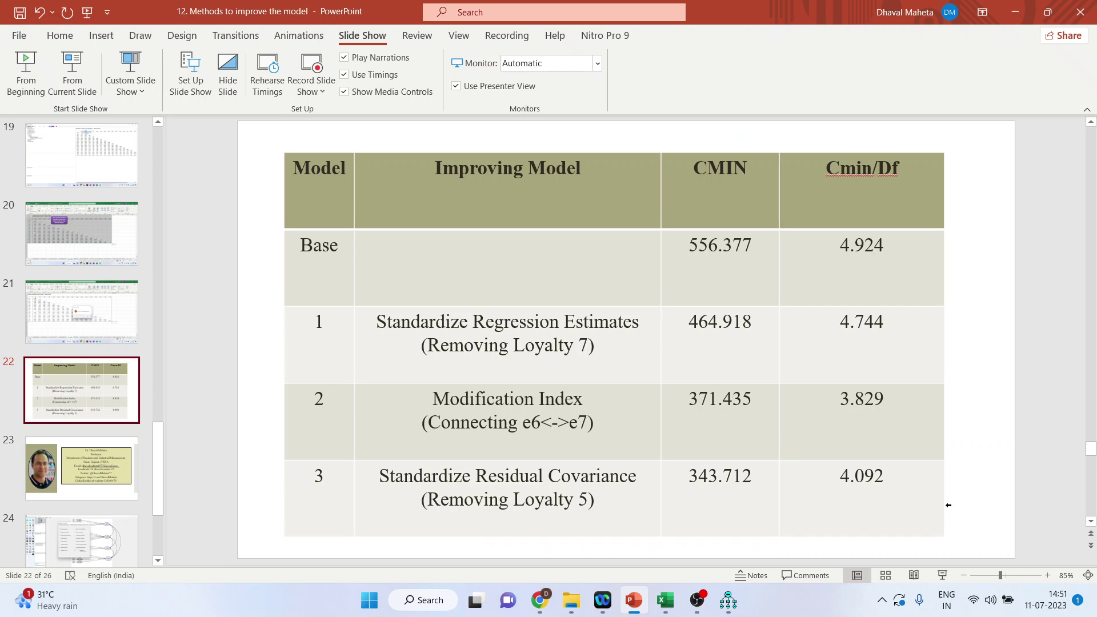
pyautogui.click(943, 576)
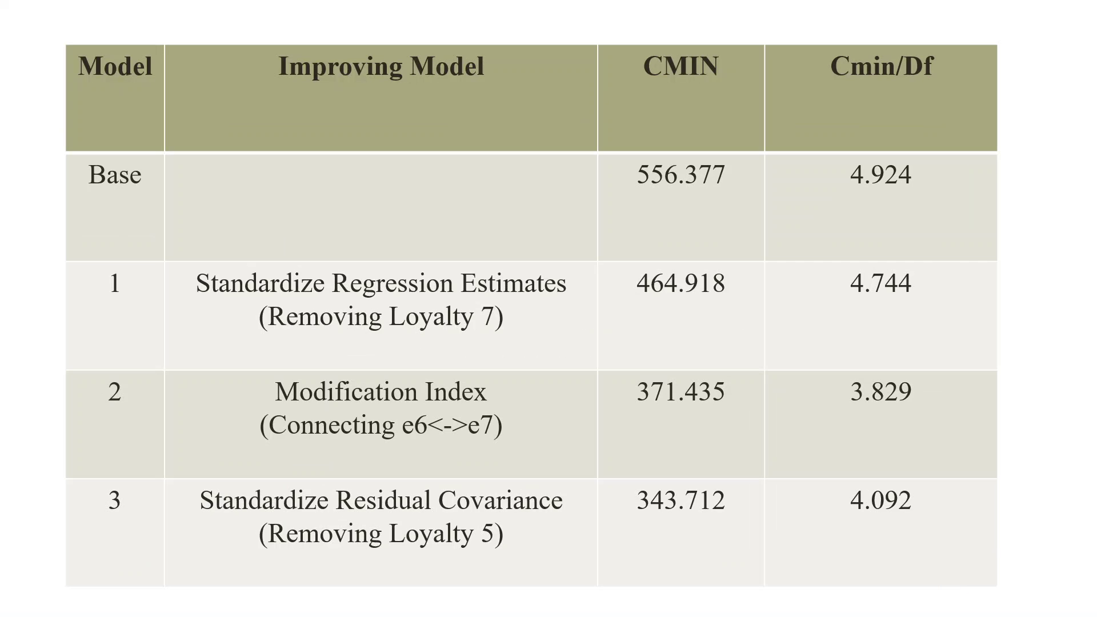